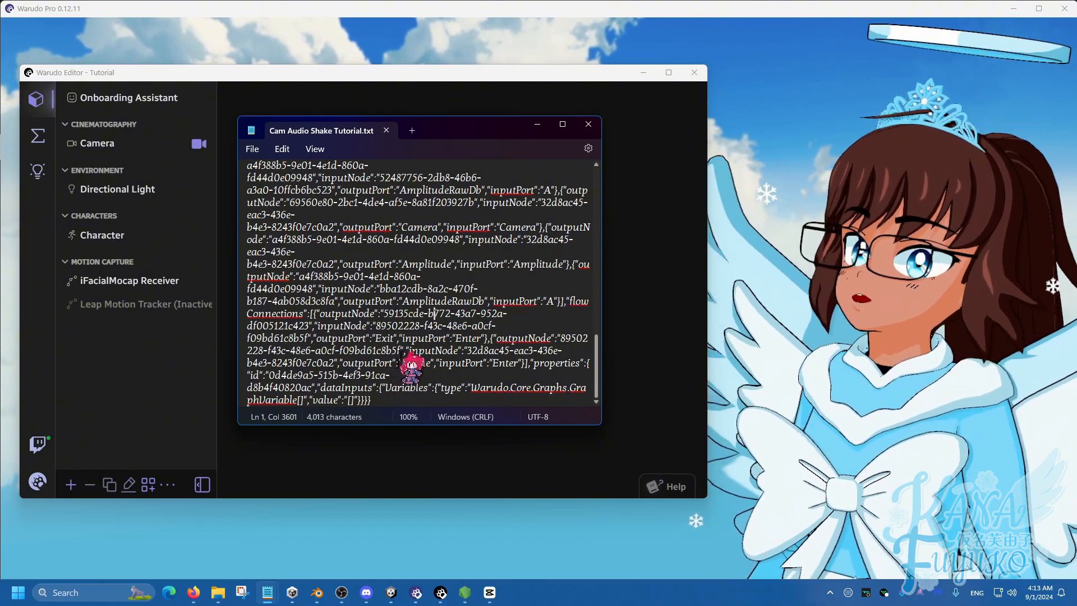
- Copy the entire blueprint text in Cam Audio Shake Tutorial.txt
scroll(337, 301, up, 15)
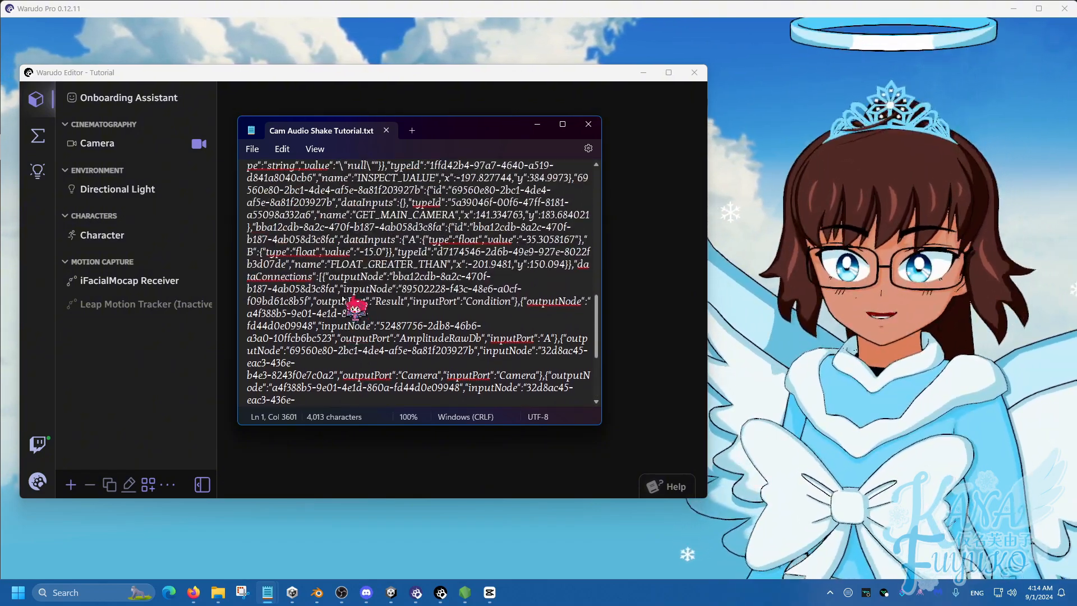
scroll(338, 317, up, 2)
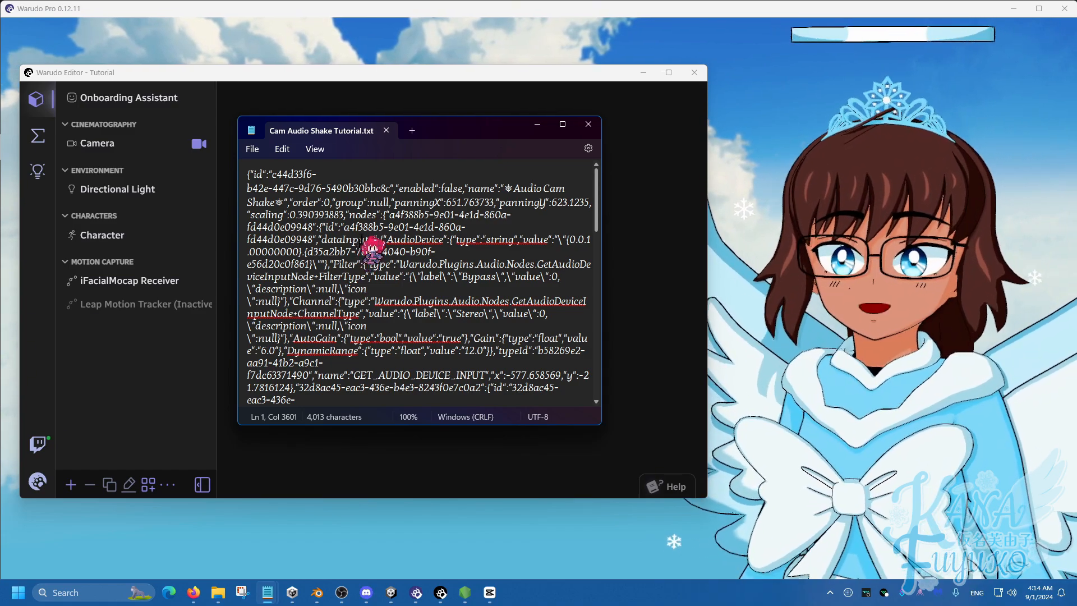
drag(445, 126, 453, 120)
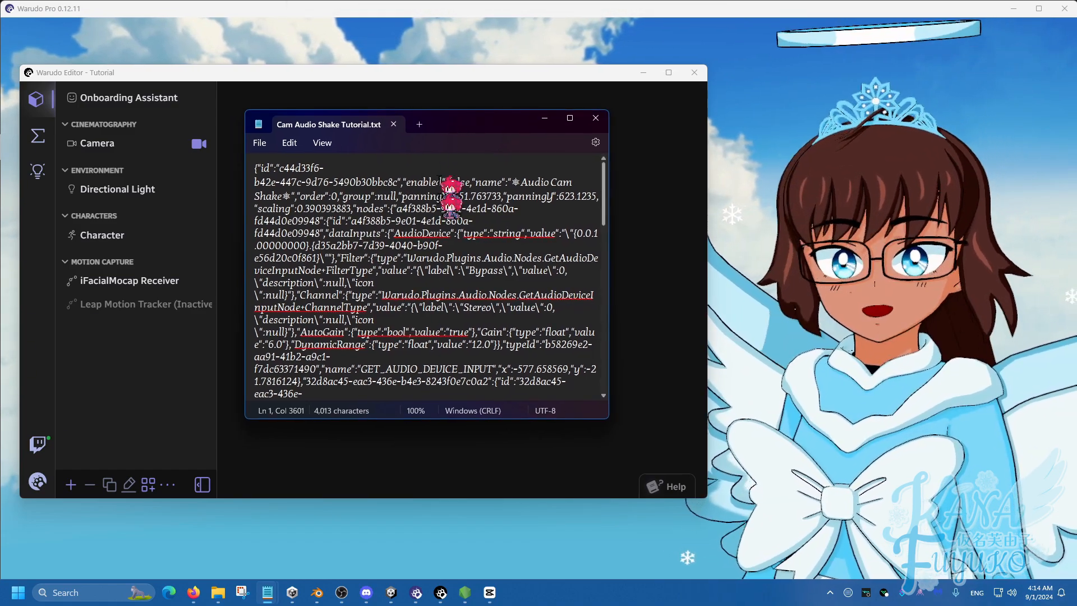
drag(442, 221, 457, 280)
click(443, 342)
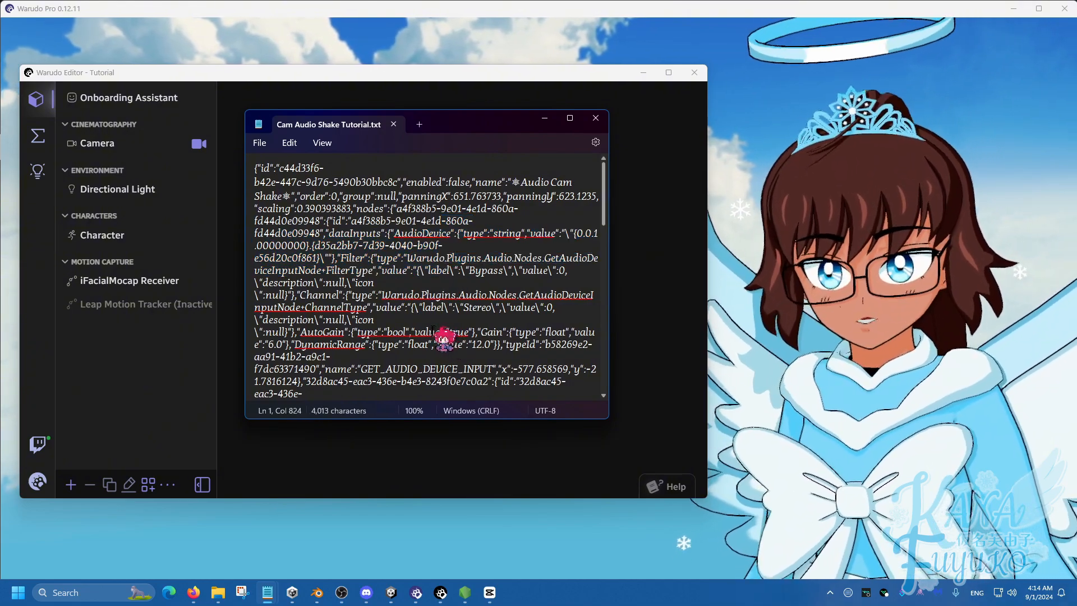
key(ctrl+a)
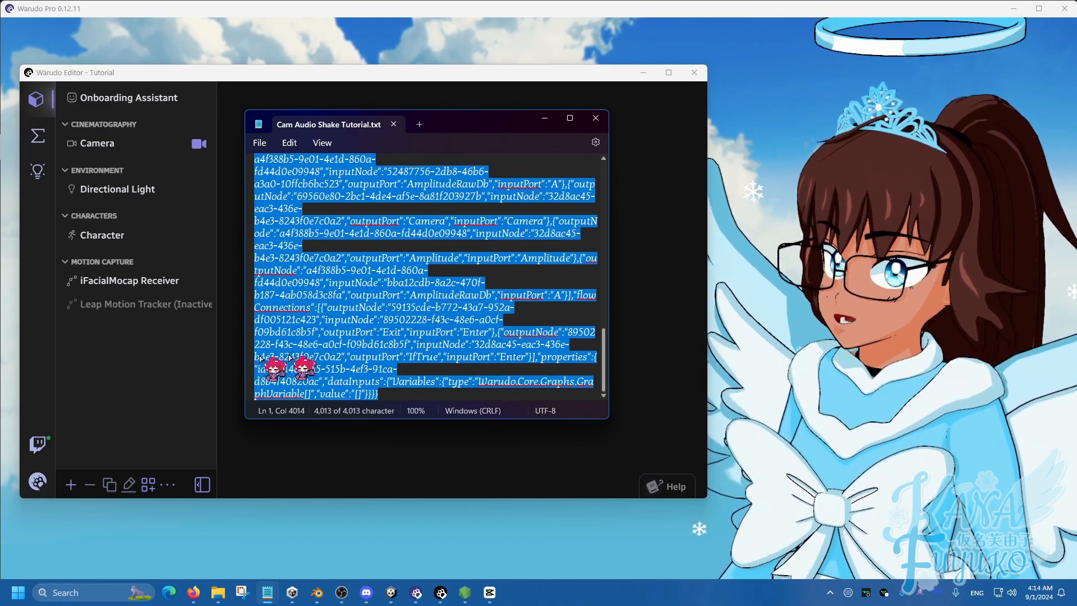
- Switch to the Warudo Editor, import the copied JSON as a blueprint from the clipboard, and enable the Audio Cam Shake blueprint
click(160, 396)
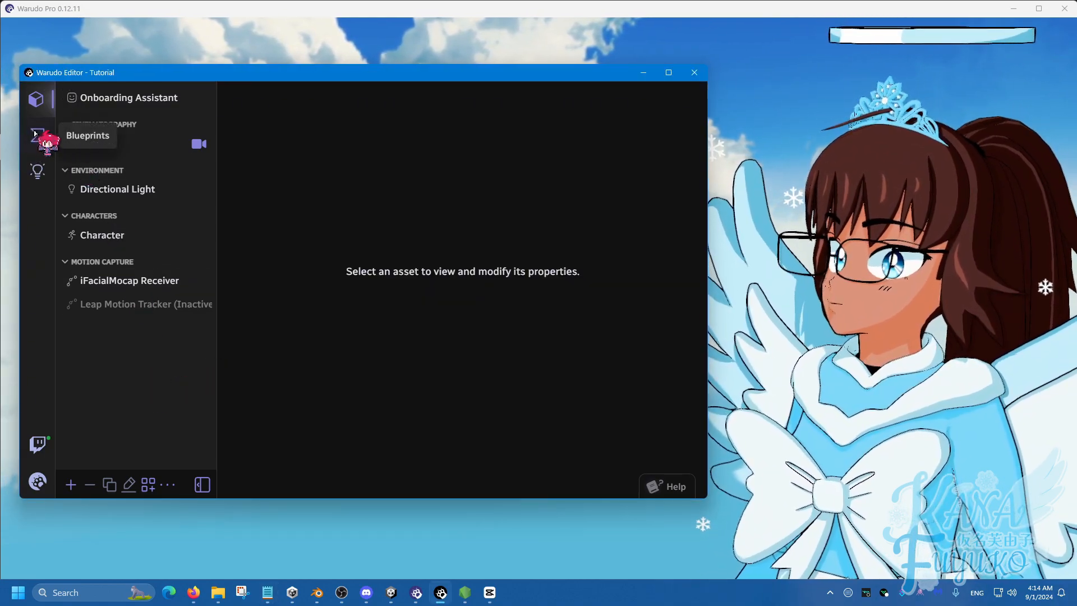
click(34, 137)
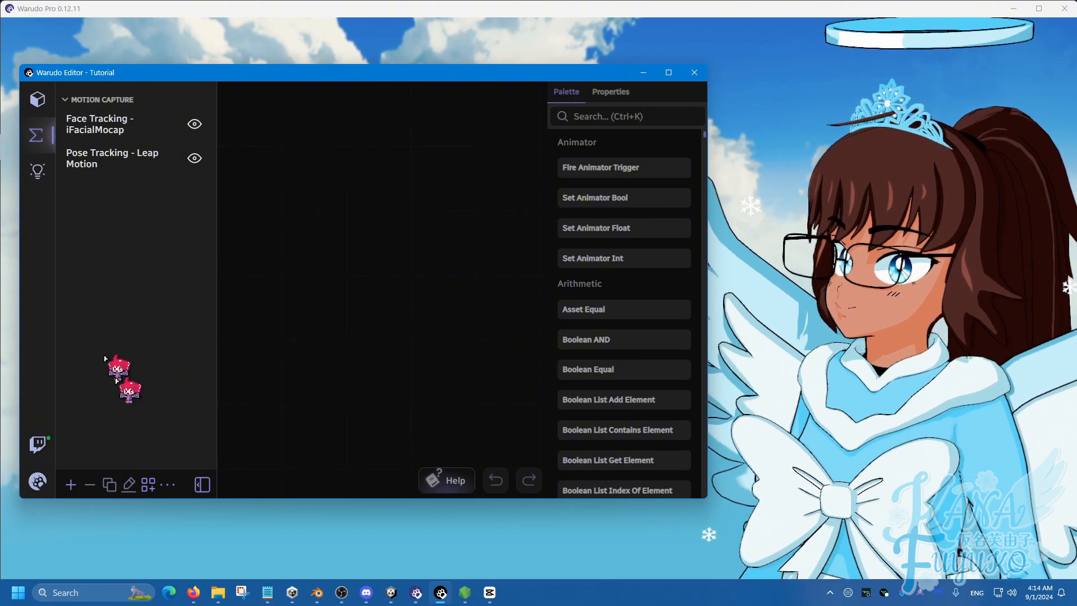
click(169, 489)
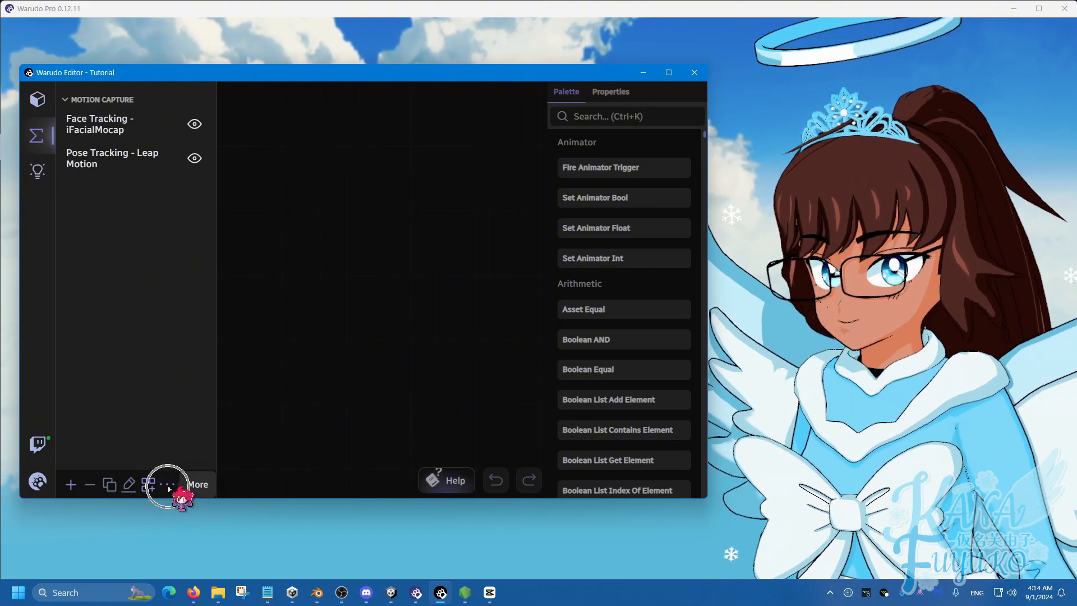
click(169, 489)
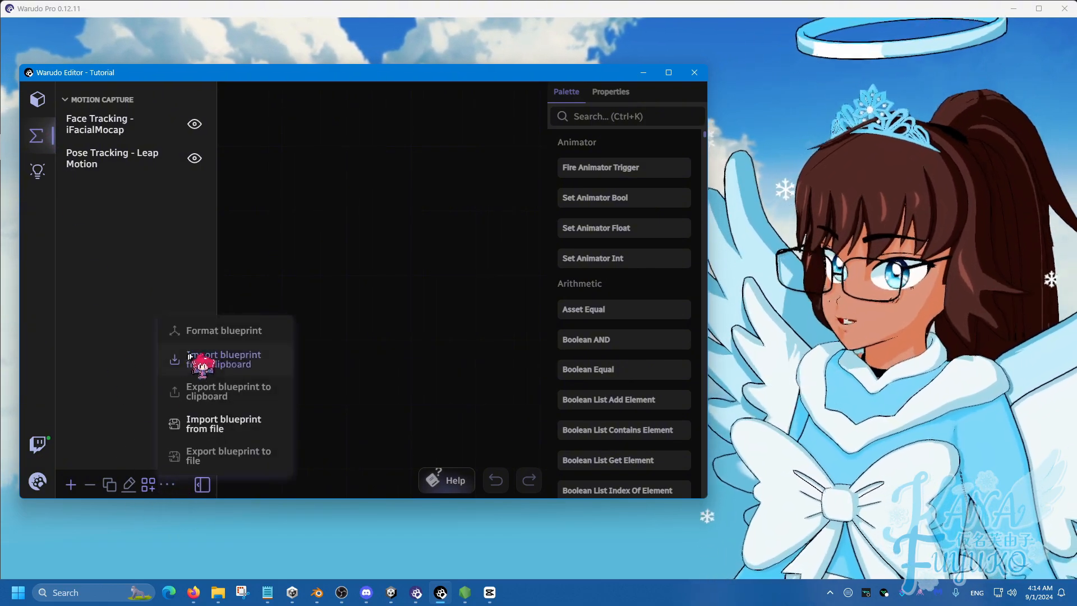
click(251, 363)
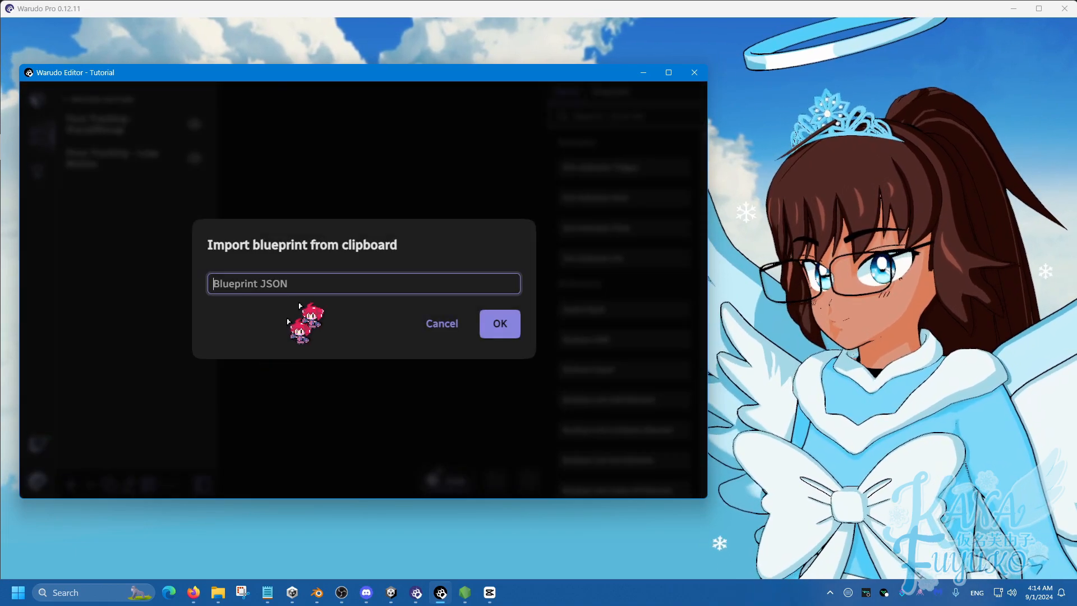
key(ctrl+v)
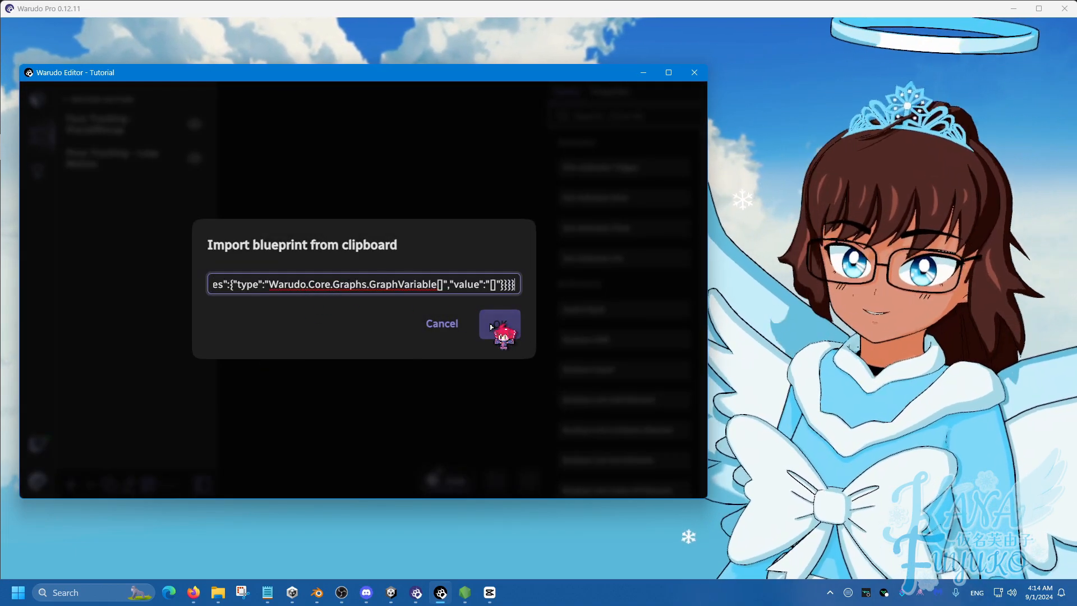
click(497, 325)
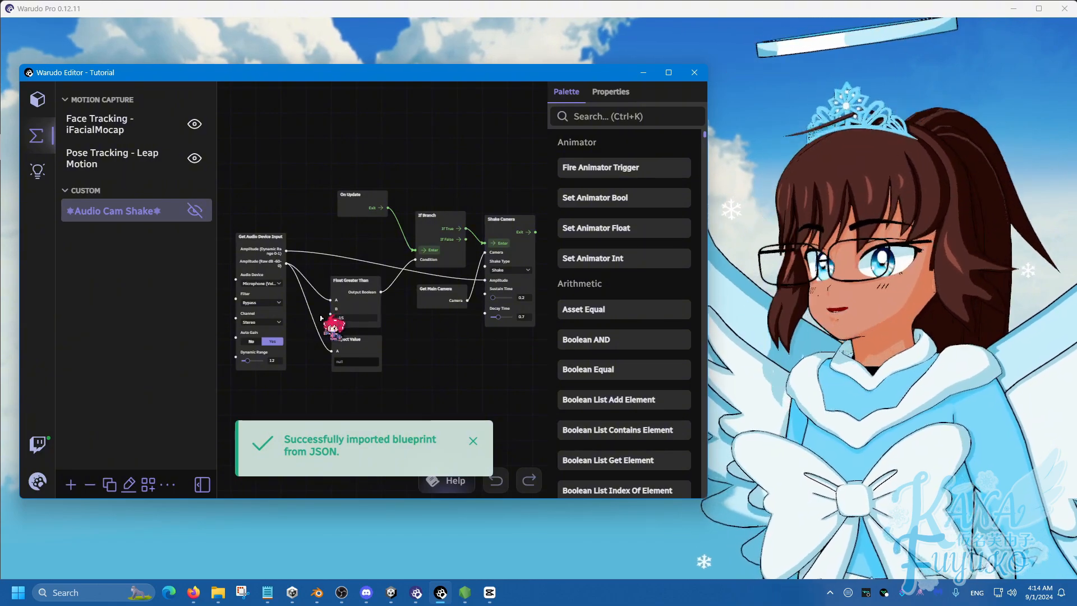
click(193, 211)
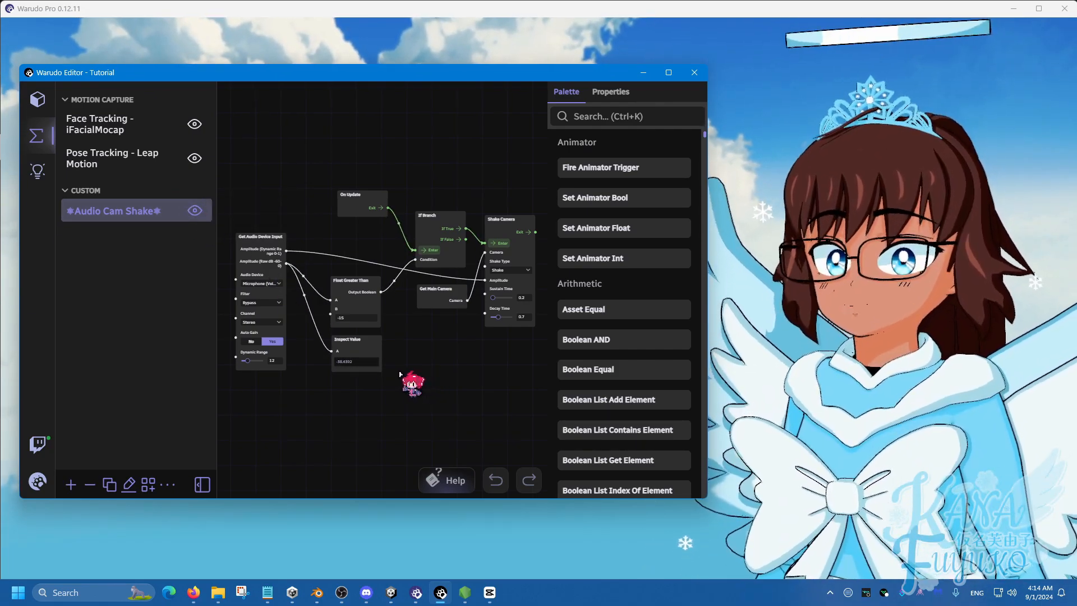
- Set the Get Audio Device Input node's audio device to Microphone (Voicemod Virtual Audio Device (WDM))
scroll(224, 254, up, 3)
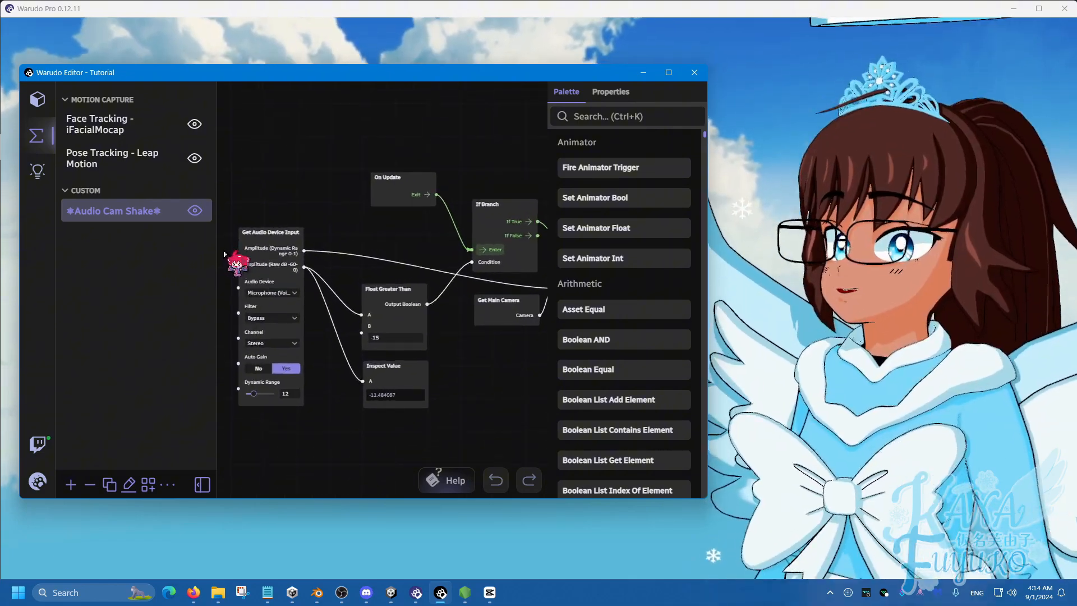
scroll(224, 254, up, 1)
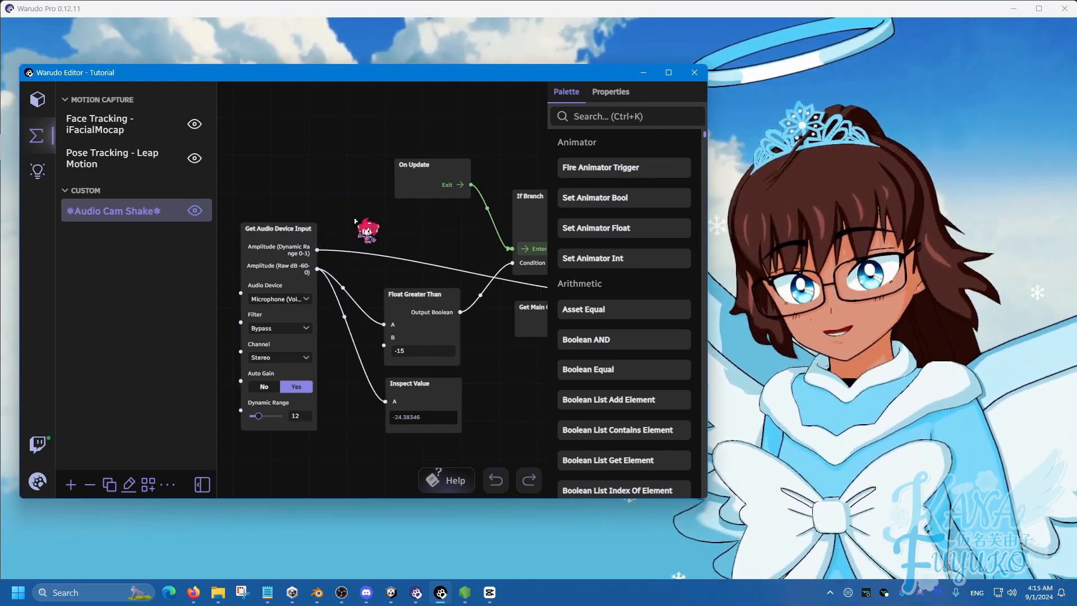
scroll(359, 241, up, 2)
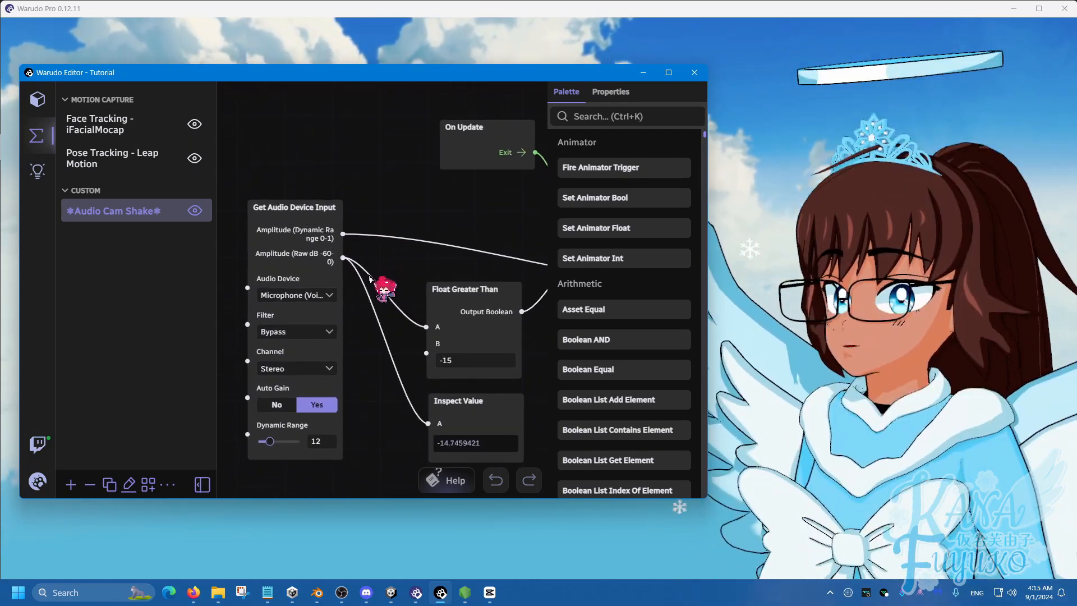
click(336, 265)
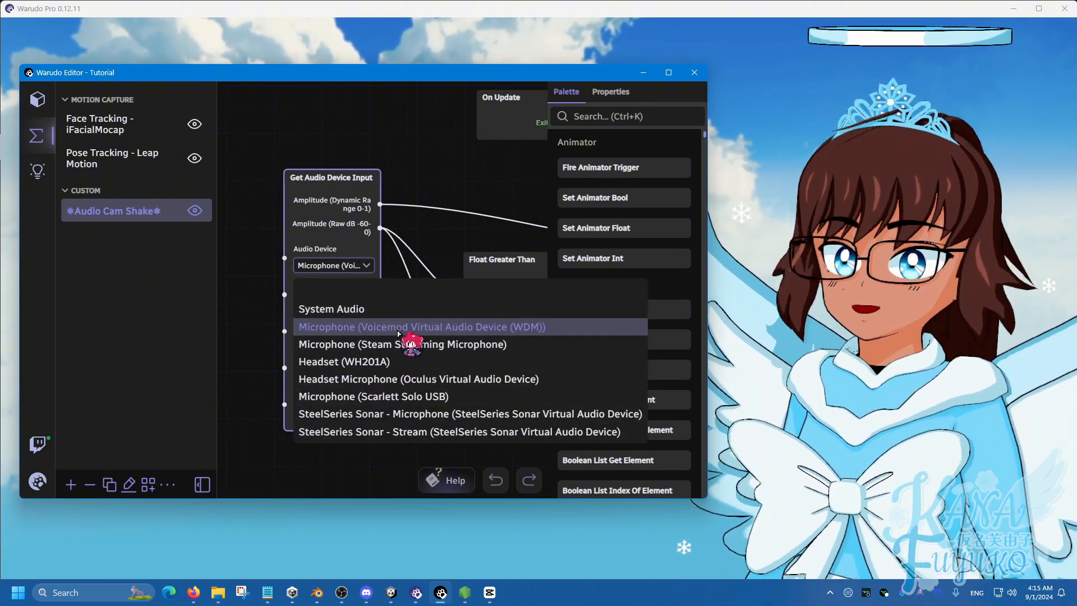
click(416, 326)
scroll(418, 323, down, 2)
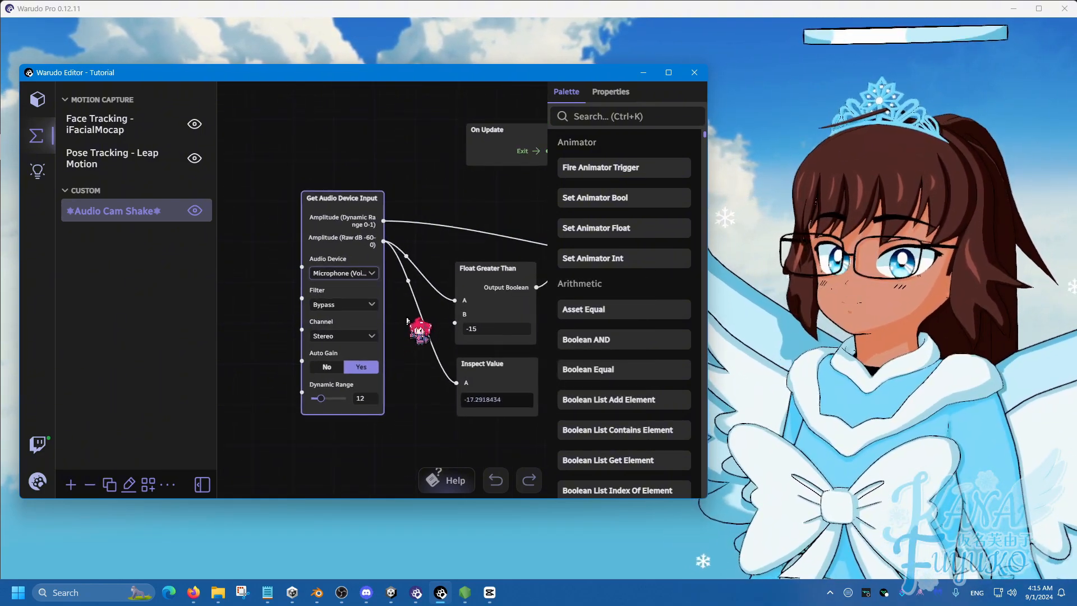
scroll(405, 326, down, 1)
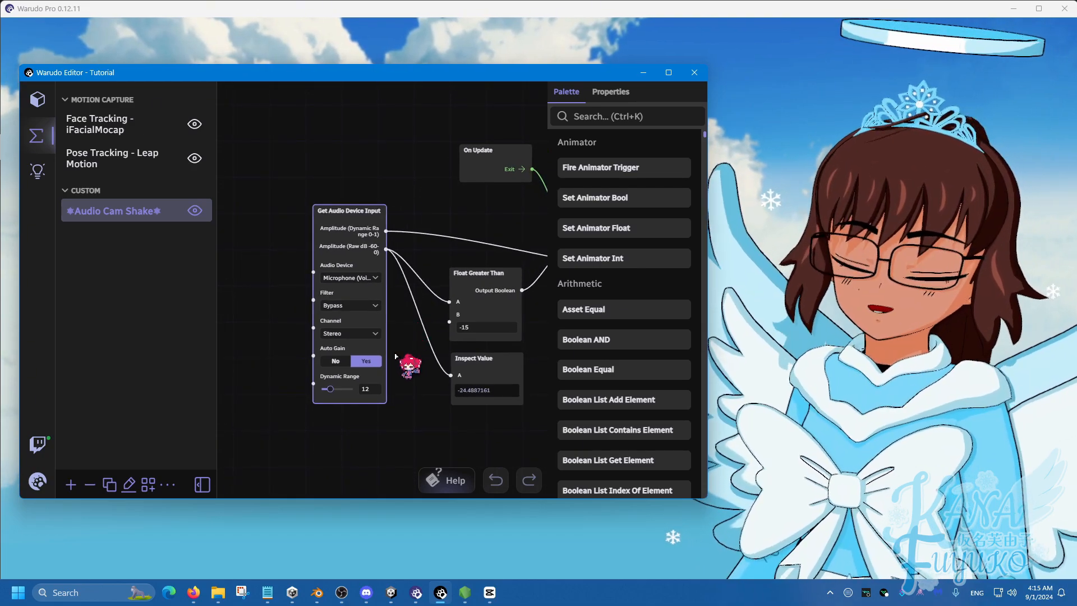
- Set the B threshold of the Float Greater Than node to -10
scroll(393, 359, up, 4)
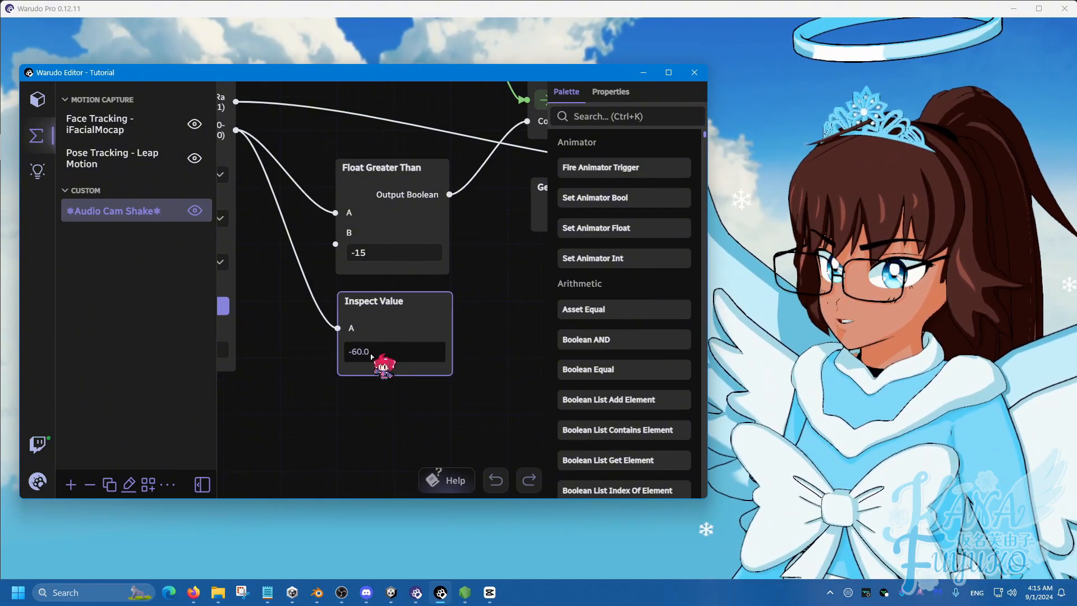
scroll(365, 402, up, 4)
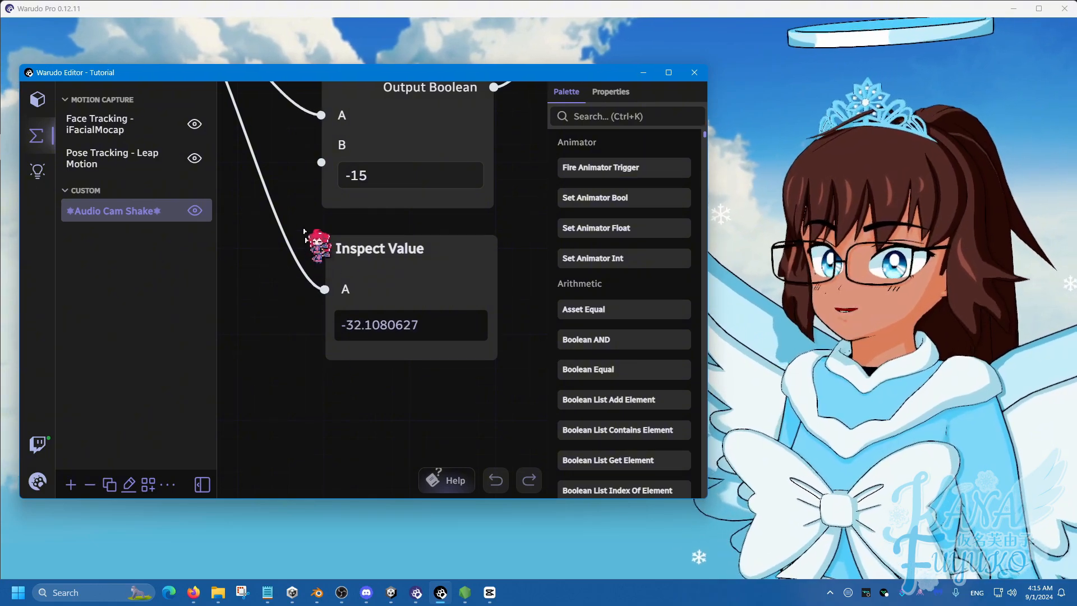
drag(306, 228, 301, 290)
double_click(386, 240)
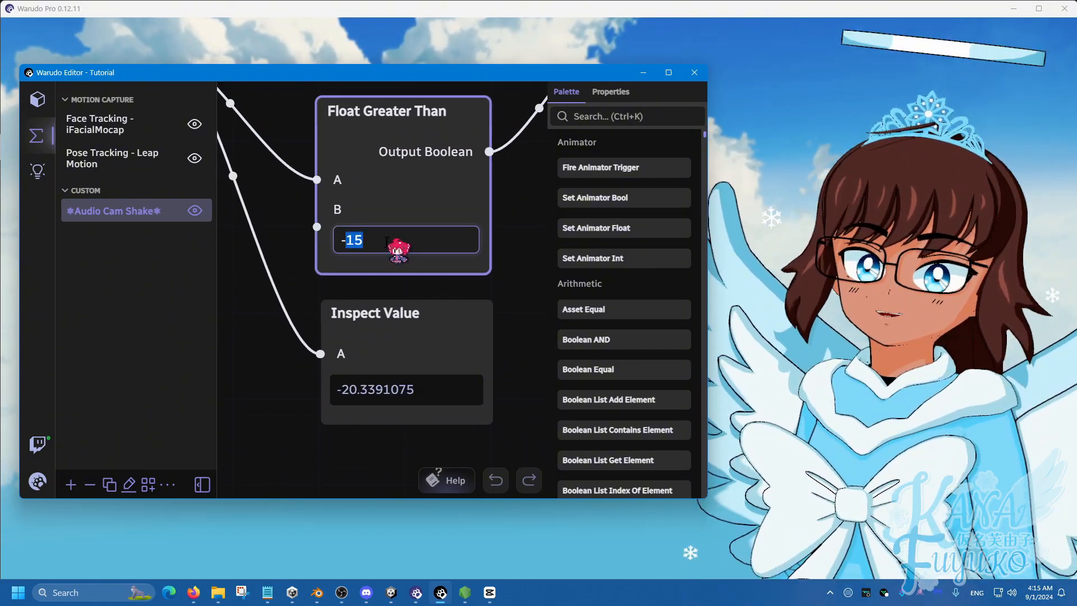
text(-1)
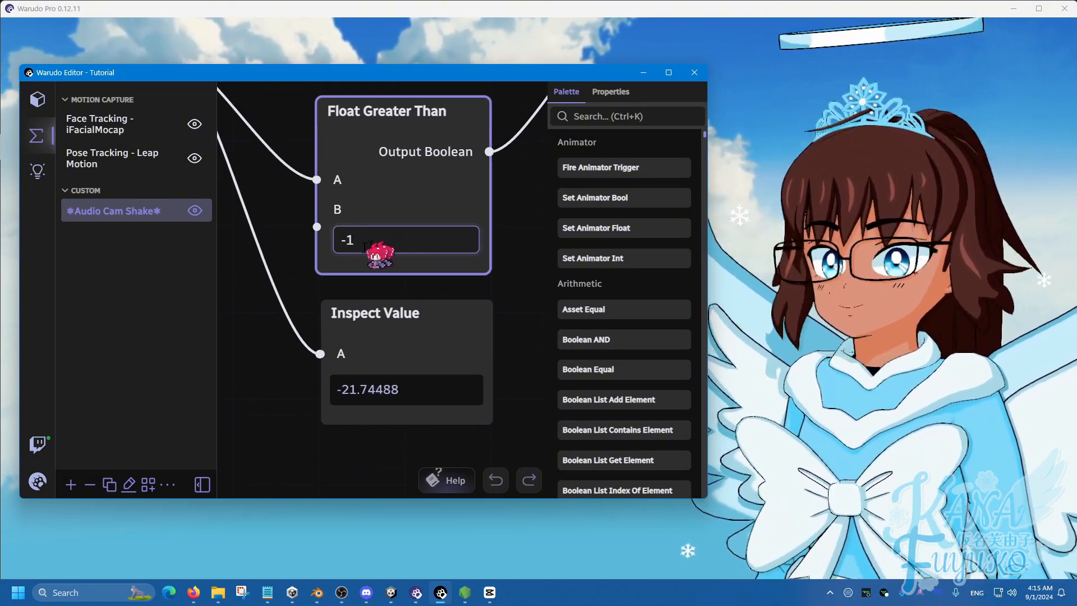
scroll(296, 301, down, 1)
scroll(297, 302, down, 4)
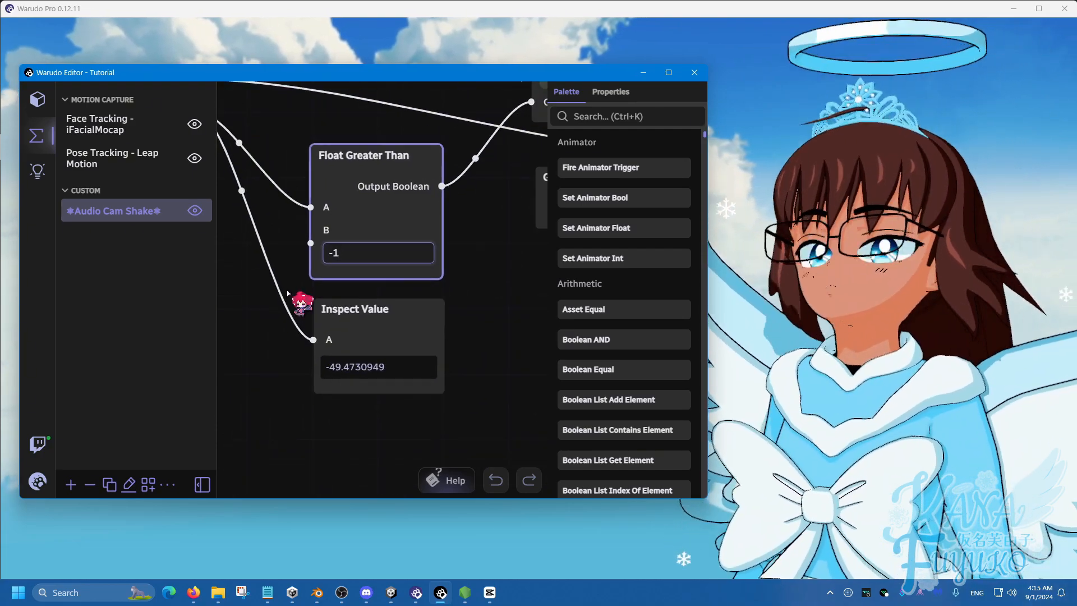
scroll(287, 295, down, 2)
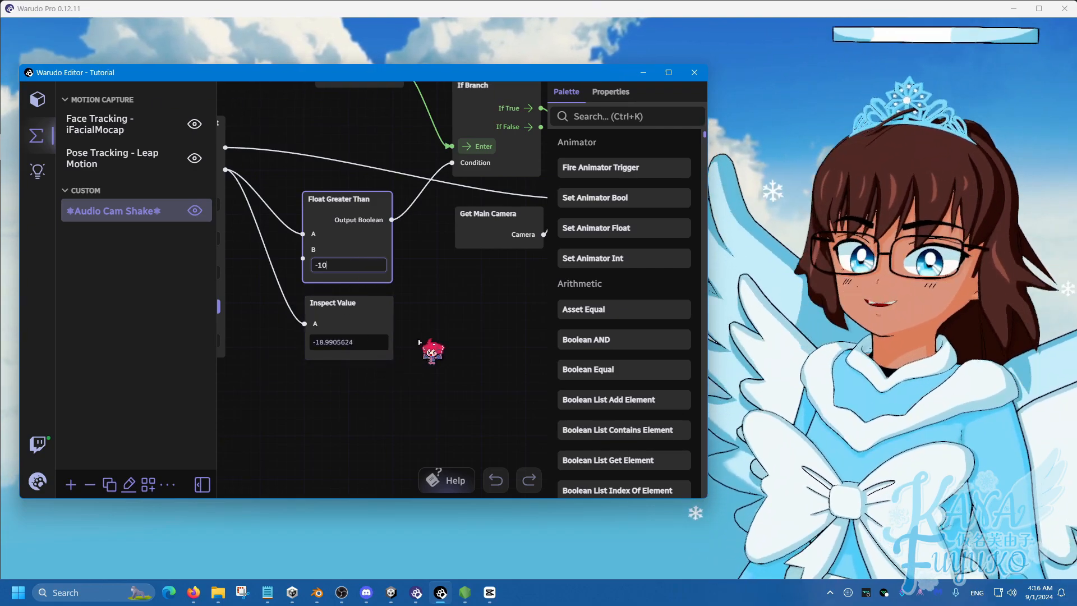
- Try a B threshold of -60 on the Float Greater Than node and set it back to -10
scroll(275, 289, up, 1)
scroll(275, 289, up, 2)
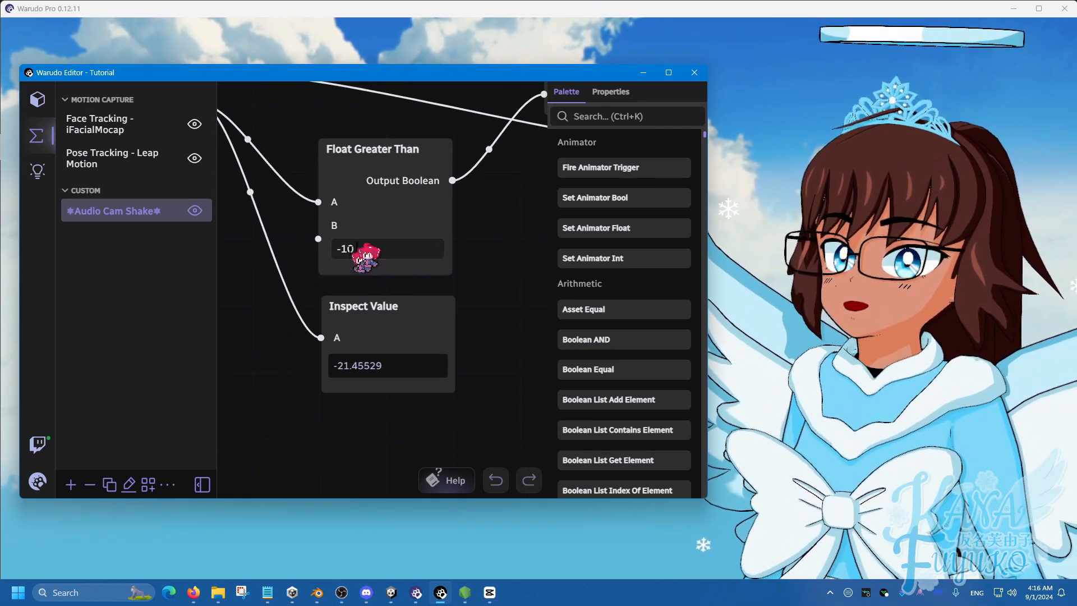
drag(355, 245, 340, 257)
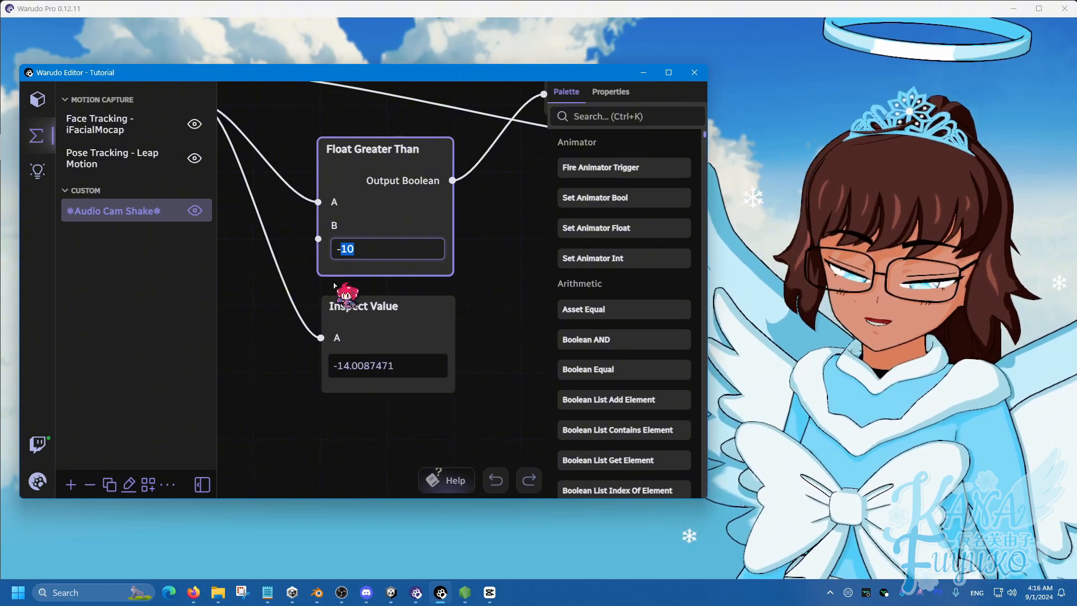
text(60)
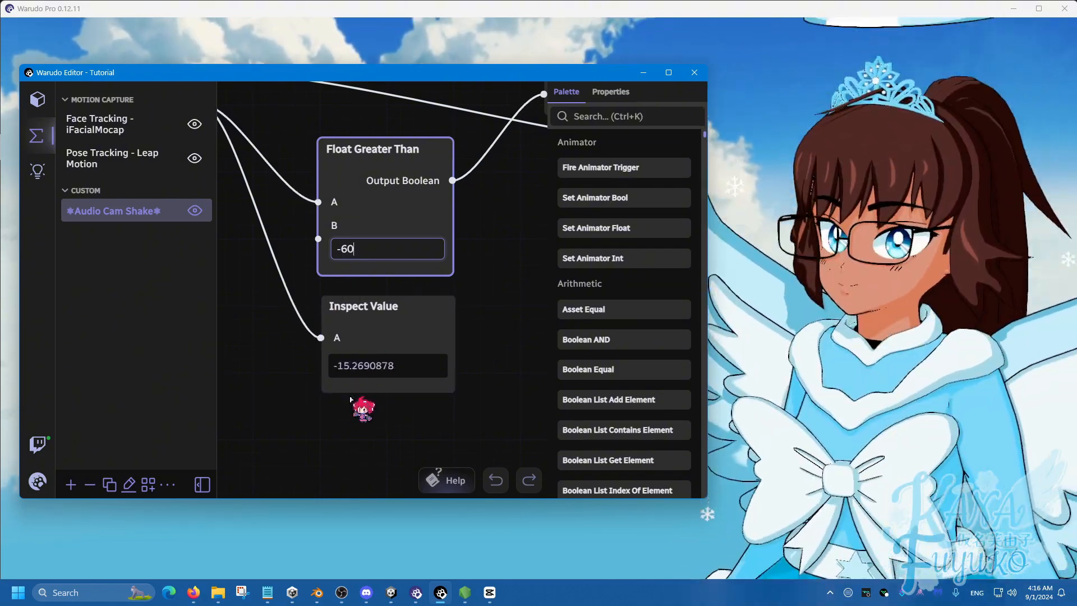
double_click(344, 249)
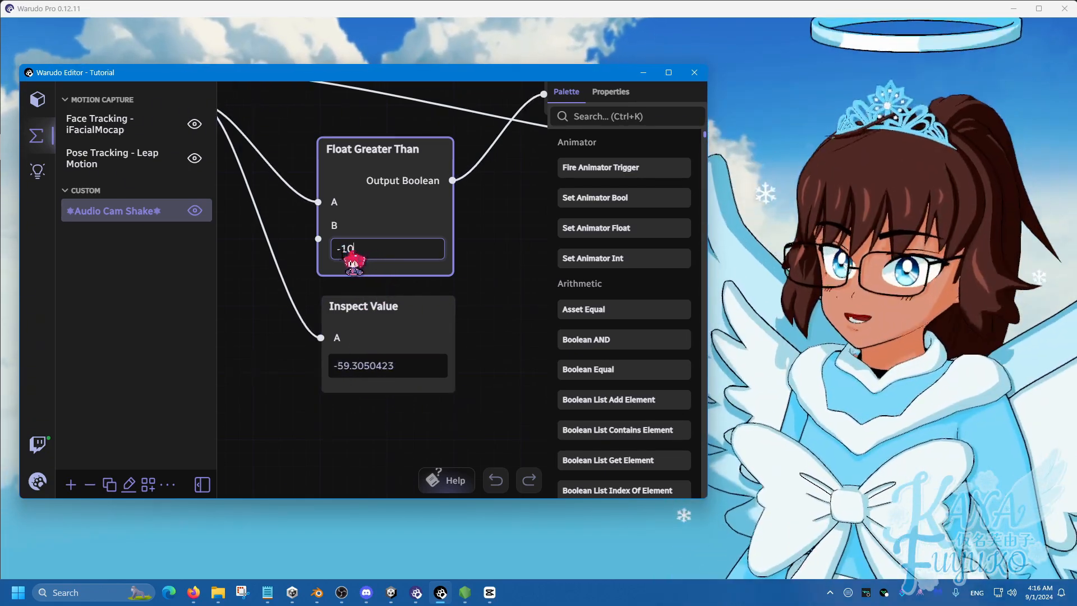
text(10)
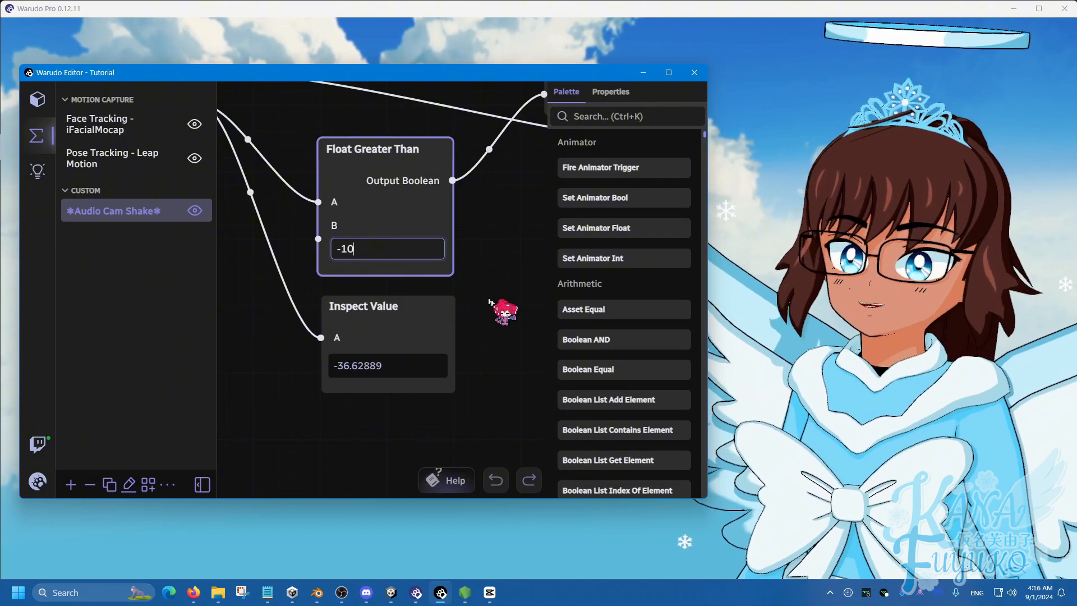
double_click(348, 248)
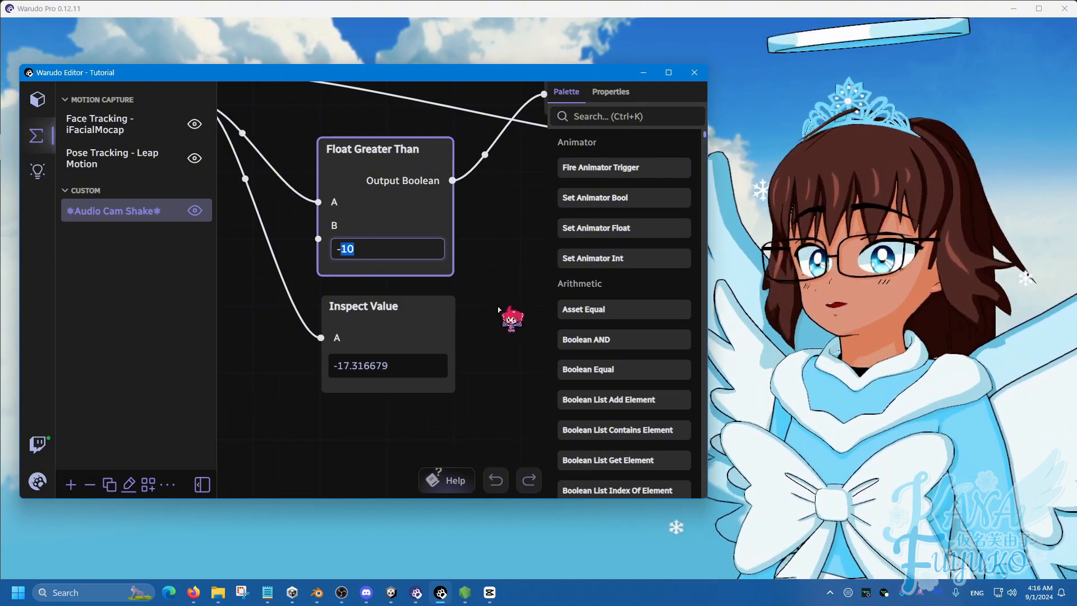
- Examine the blueprint's flow from the audio device input through the threshold comparison and If Branch to the Shake Camera node
scroll(501, 313, down, 4)
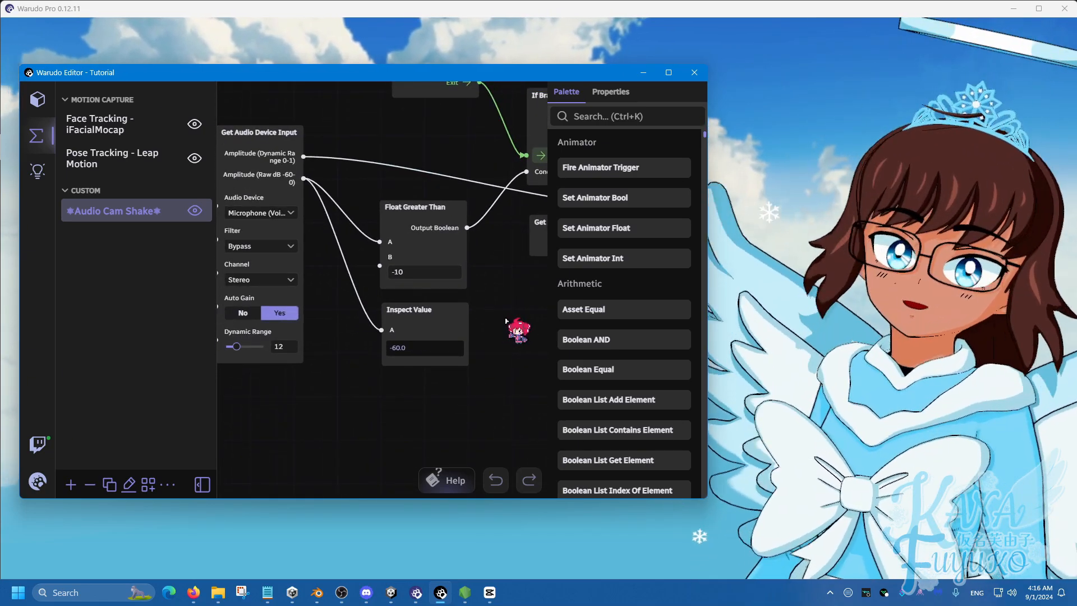
drag(506, 321, 452, 324)
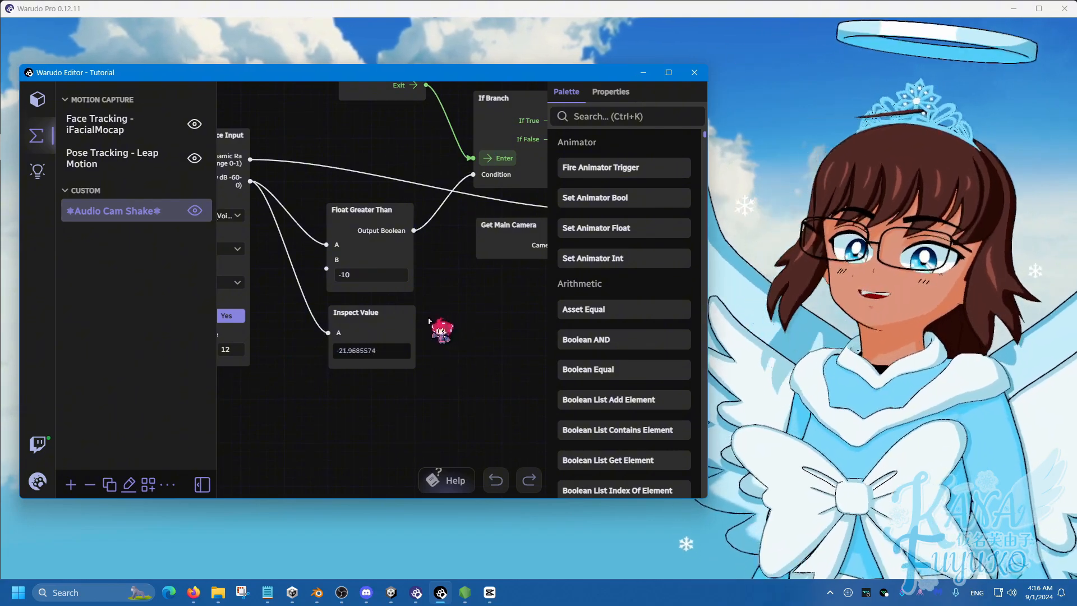
scroll(429, 320, down, 5)
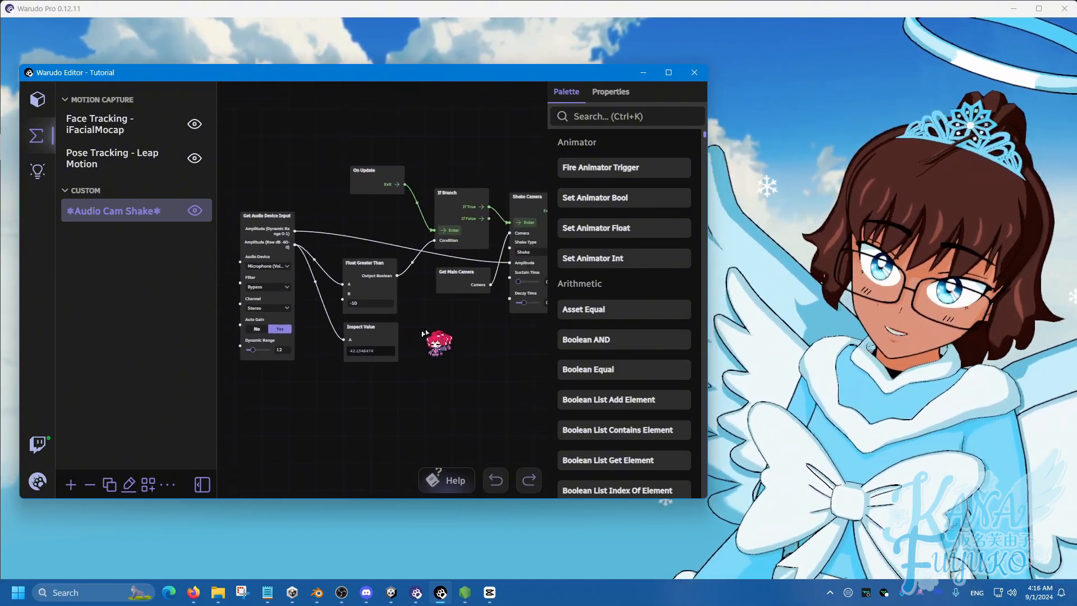
scroll(329, 377, up, 3)
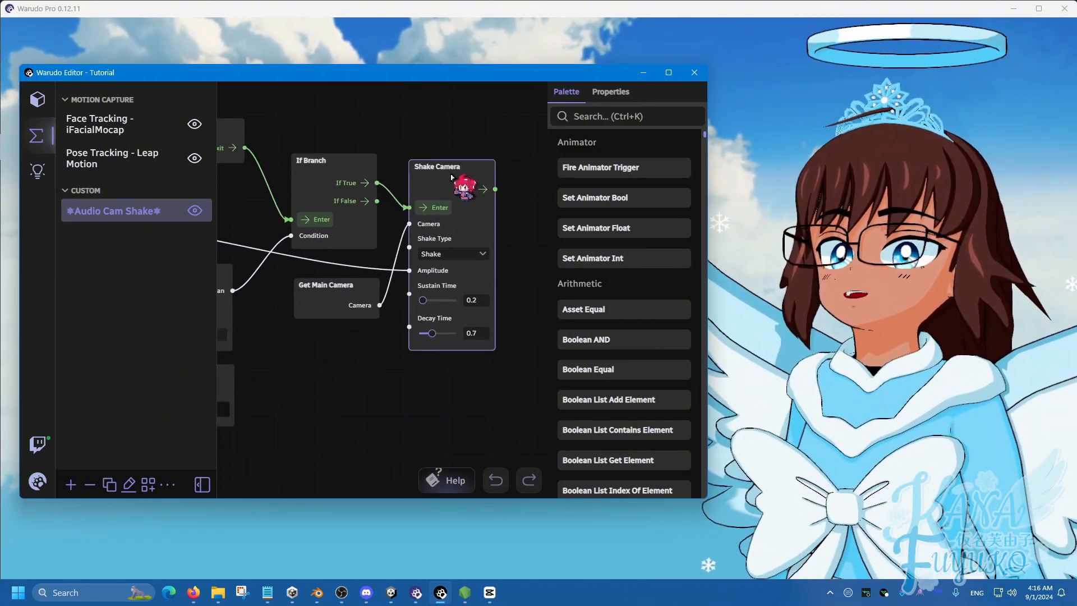
scroll(367, 408, down, 4)
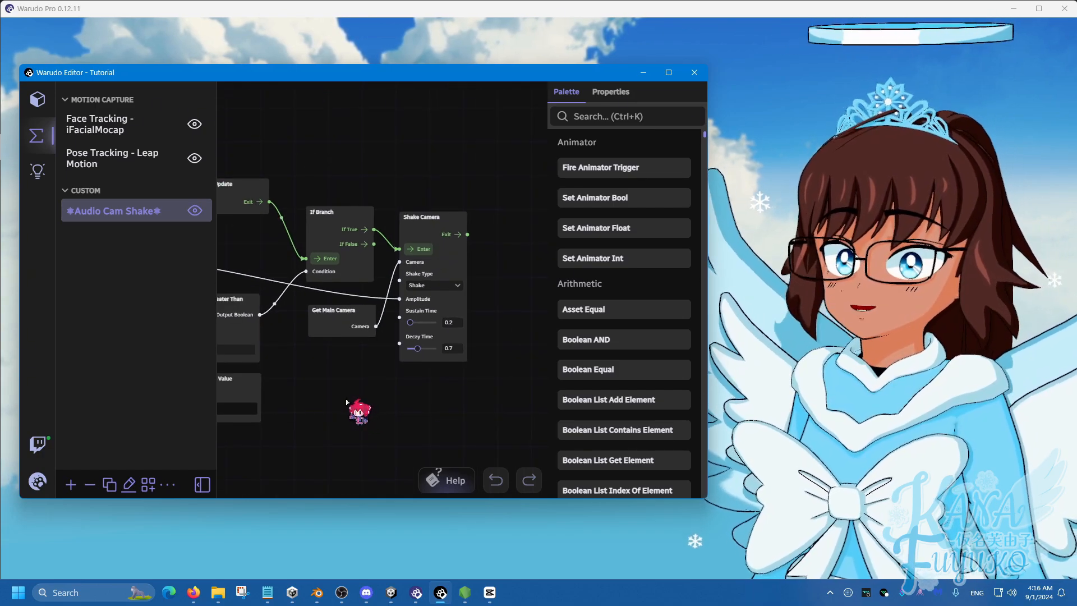
scroll(389, 357, up, 1)
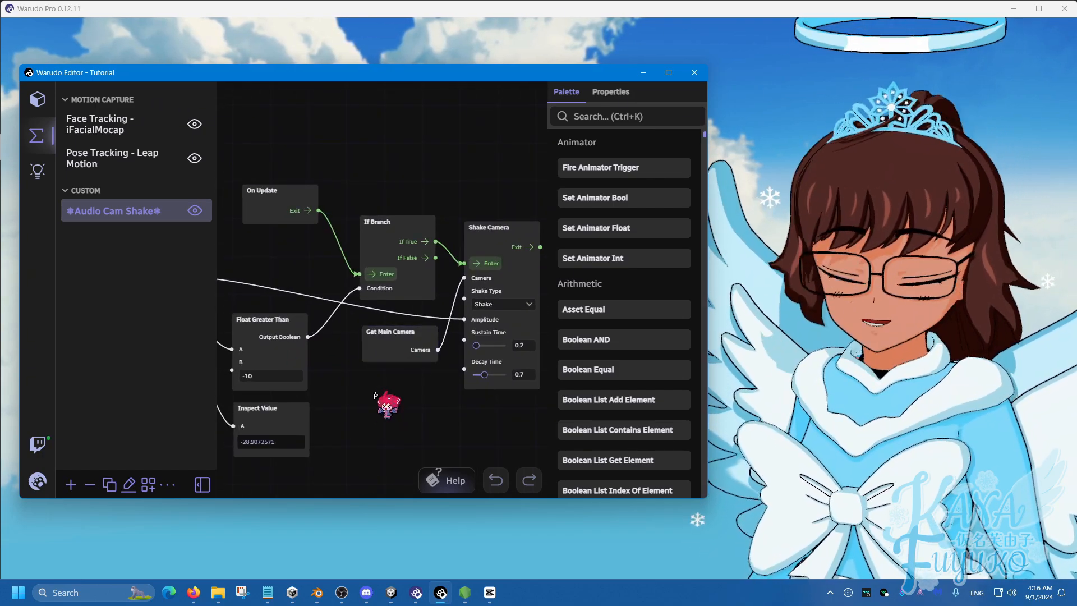
scroll(375, 395, down, 3)
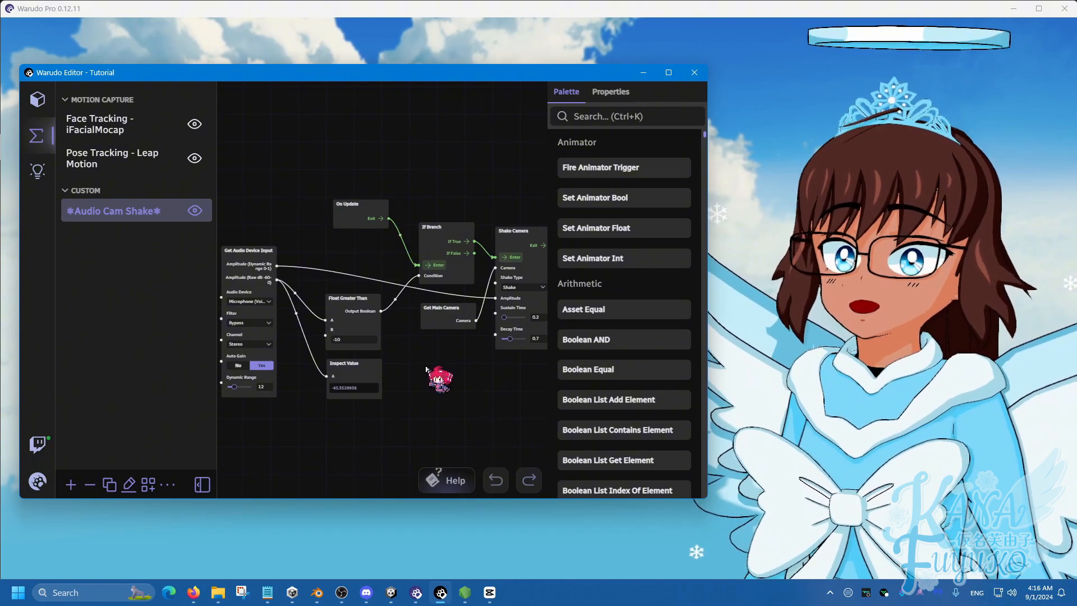
drag(440, 357, 320, 369)
scroll(342, 353, up, 2)
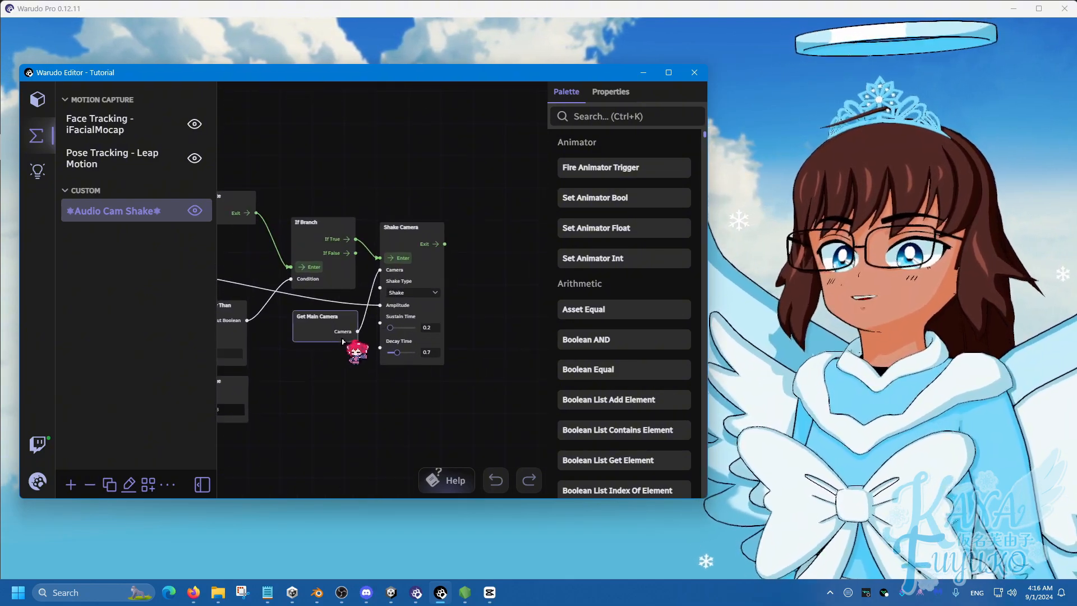
- Try selecting Camera directly on the Shake Camera node in place of the Get Main Camera link, and reconnect Get Main Camera to it
scroll(368, 345, up, 3)
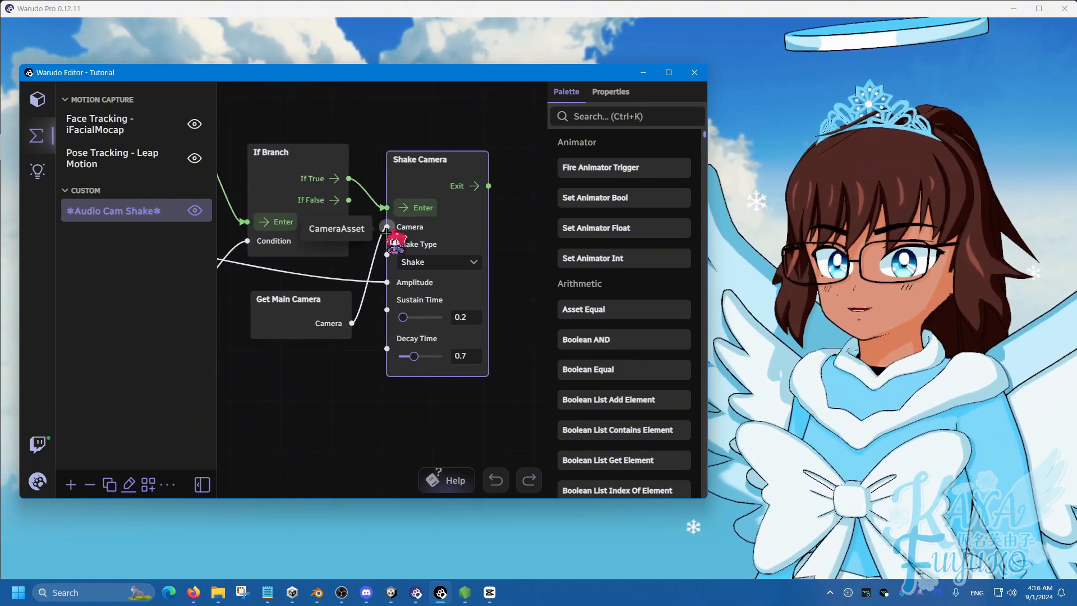
drag(386, 226, 356, 311)
click(419, 246)
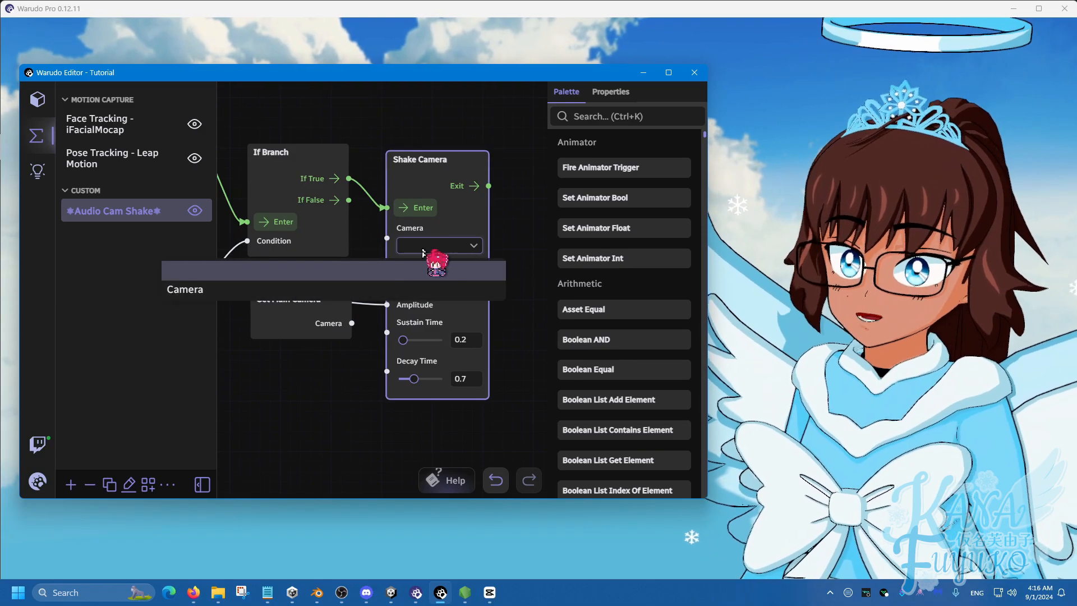
click(393, 291)
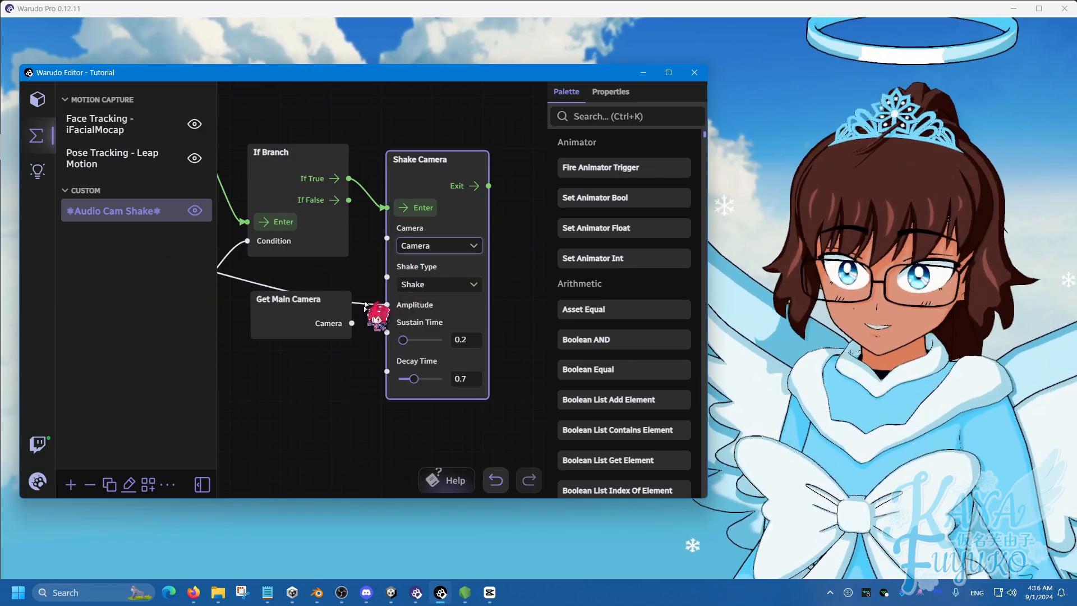
drag(352, 323, 387, 238)
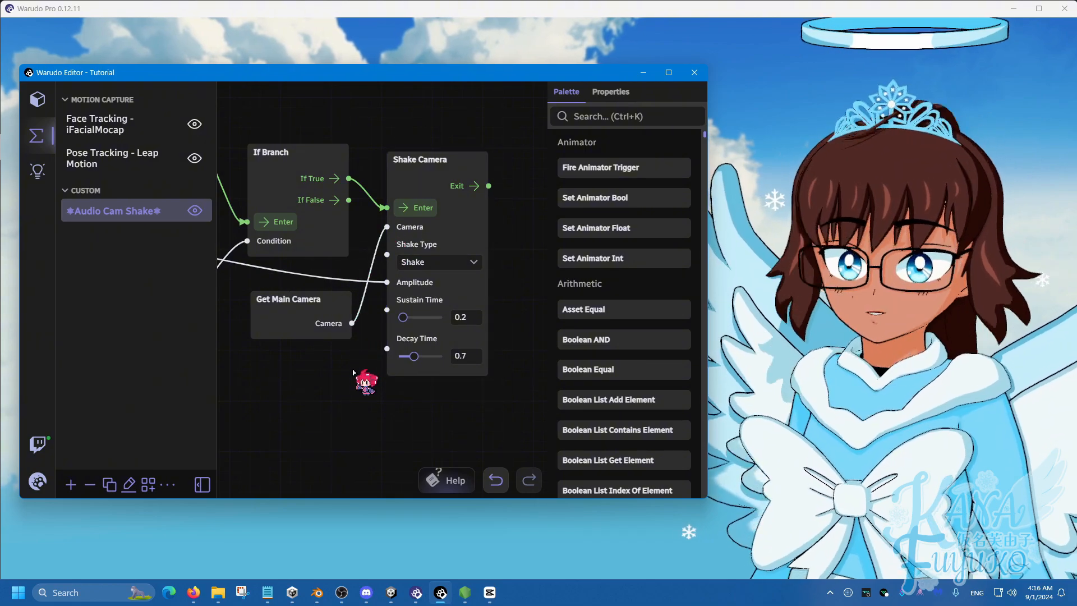
- Set the Shake Camera node's Sustain Time to about 0.4
scroll(336, 386, down, 2)
scroll(407, 393, up, 2)
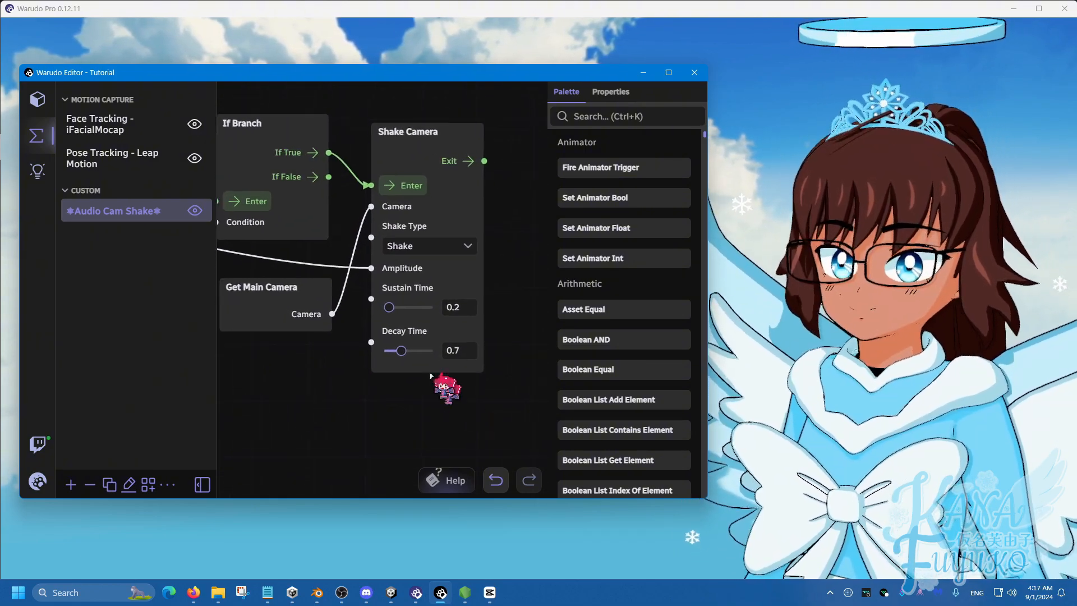
click(398, 297)
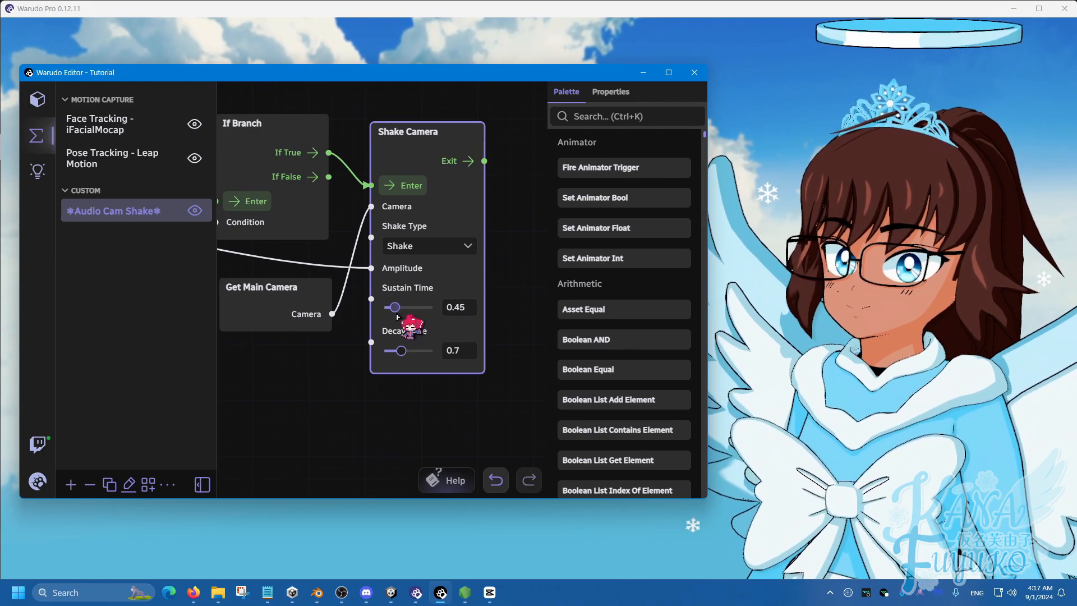
- Set the B threshold of the Float Greater Than node to -15
scroll(266, 412, down, 1)
drag(233, 401, 471, 339)
double_click(370, 298)
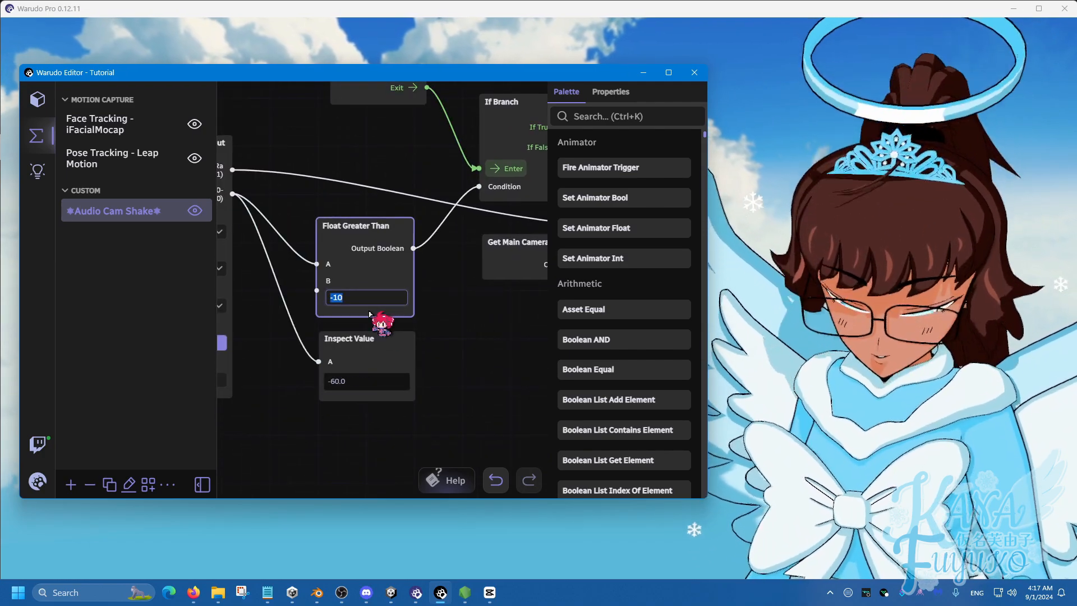
text(-15)
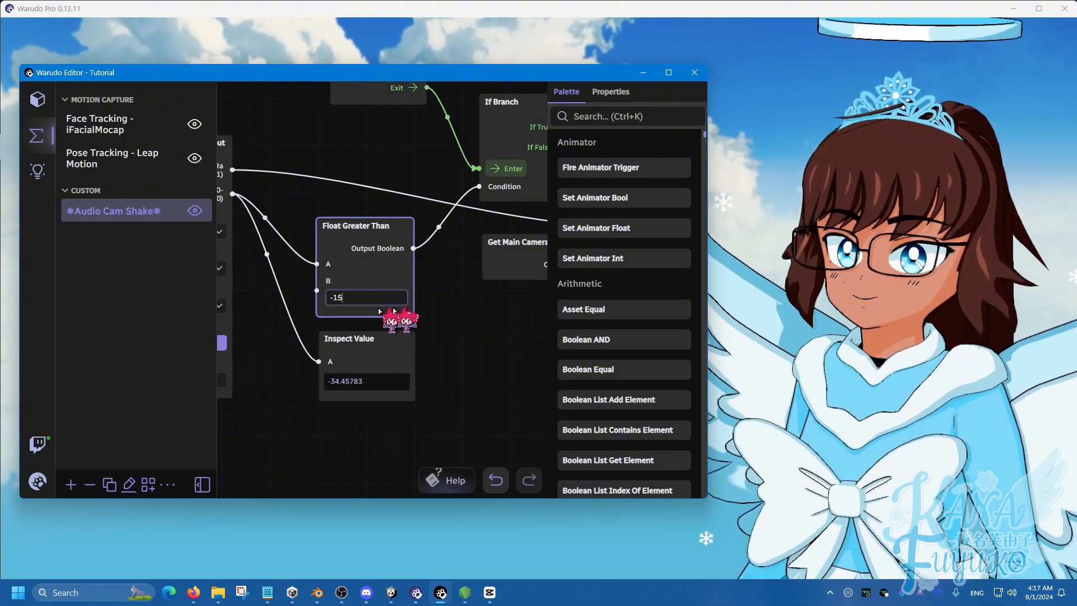
- Try a Sustain Time of 1.86 on the Shake Camera node, lower it to 0.44, and raise the Decay Time to 1.6
drag(488, 324, 243, 387)
scroll(346, 388, up, 1)
scroll(346, 385, up, 1)
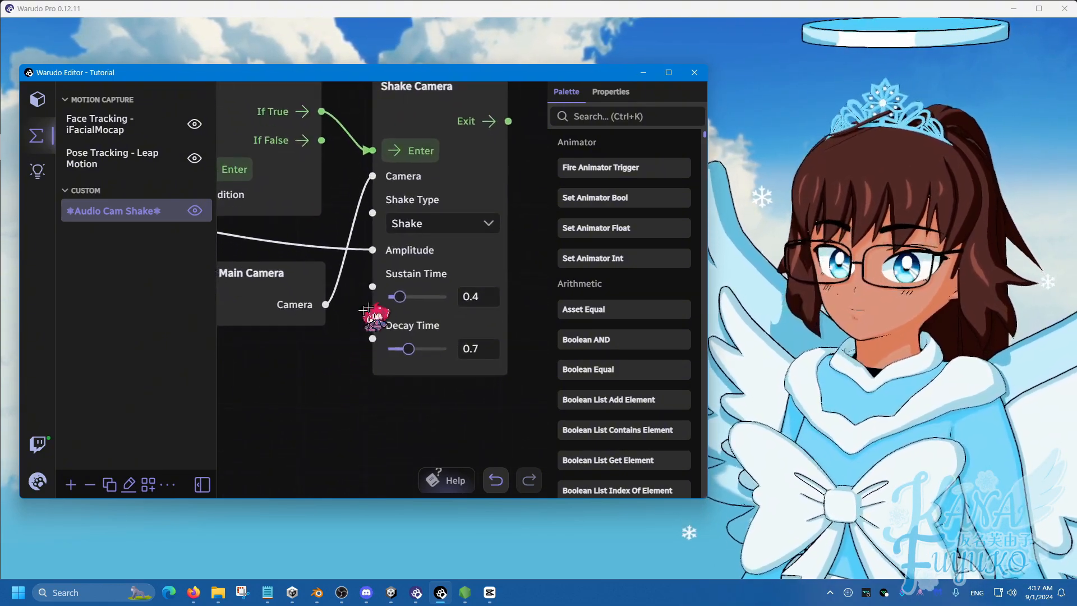
drag(399, 295, 438, 295)
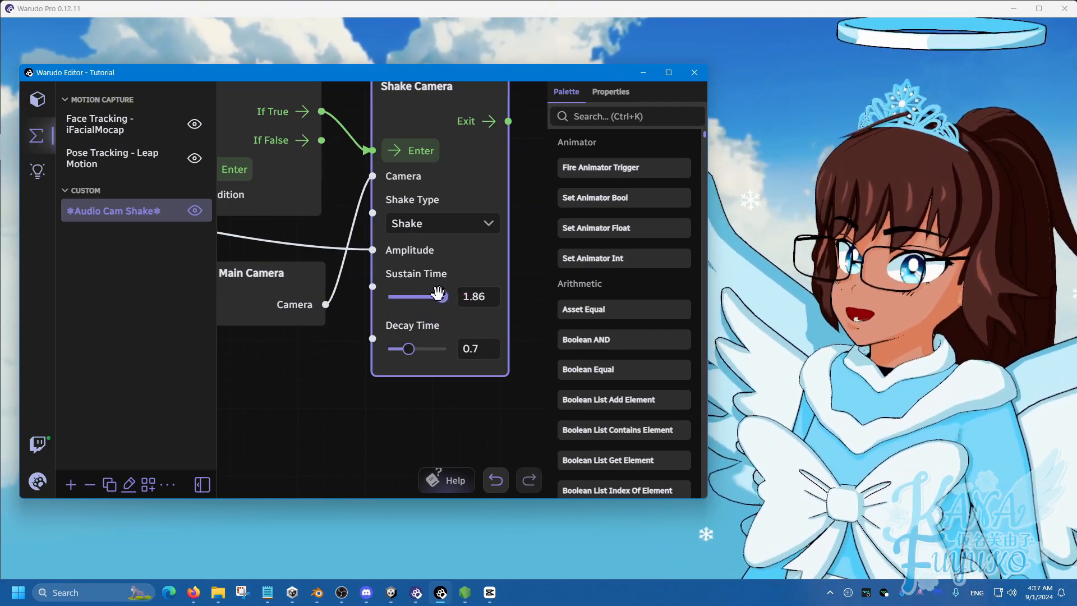
drag(438, 292, 400, 328)
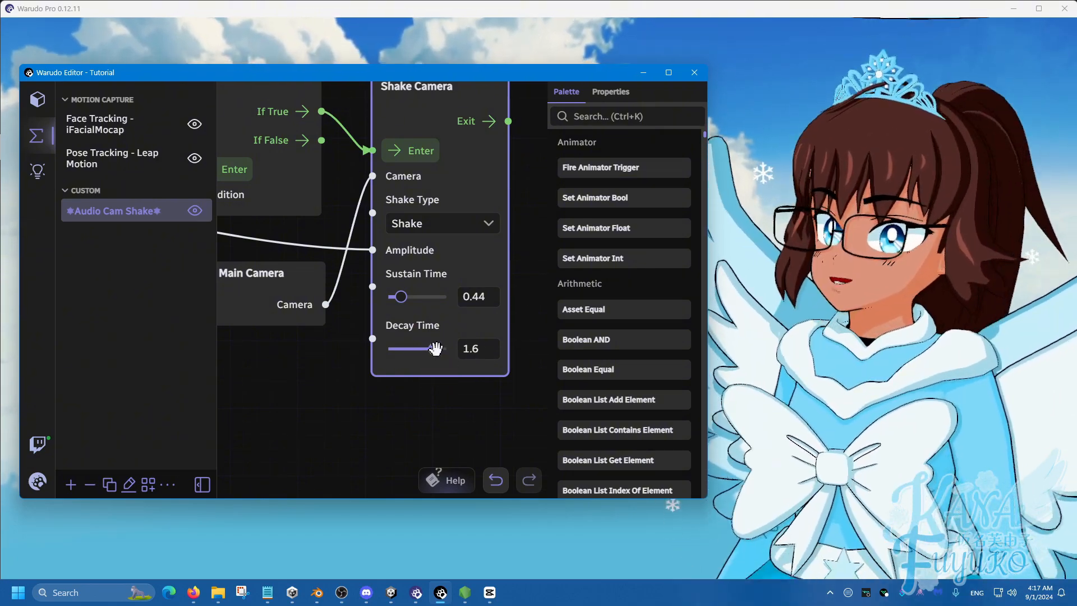
- Adjust the Shake Camera node to a Sustain Time of 0.51 and a Decay Time of 1.12
drag(436, 349, 418, 351)
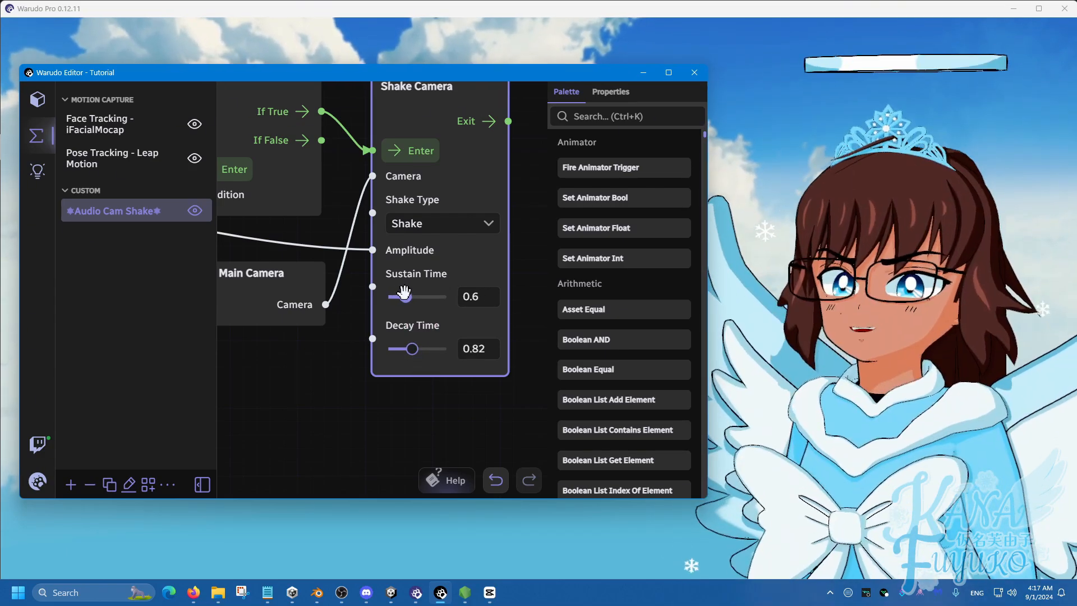
drag(407, 296, 421, 347)
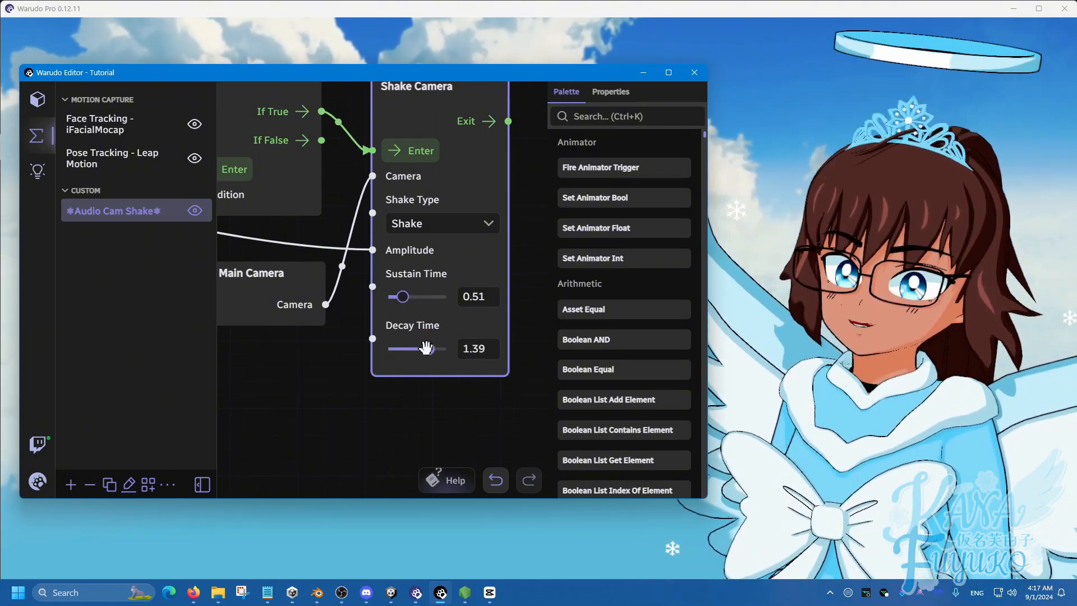
click(400, 406)
- Set the Float Greater Than node's B threshold back to -10
scroll(393, 401, down, 5)
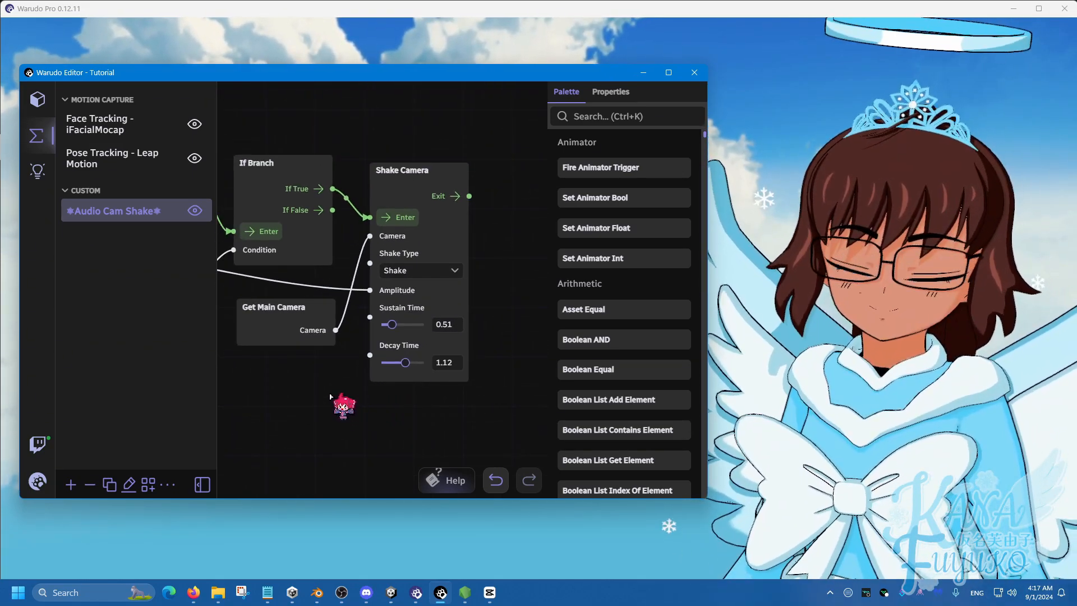
drag(320, 396, 485, 325)
click(336, 303)
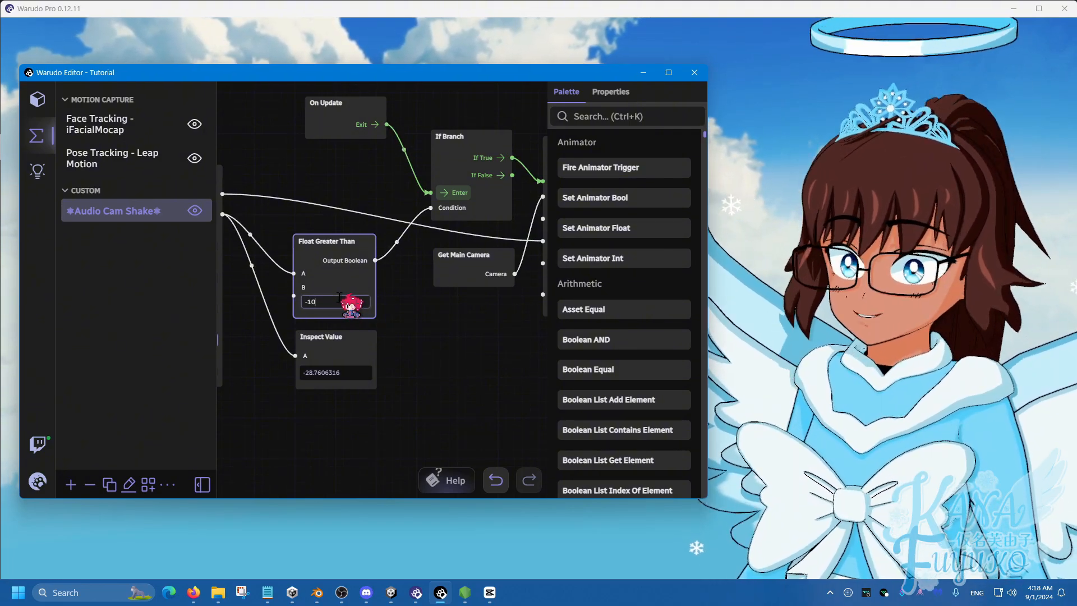
click(421, 367)
scroll(421, 367, down, 2)
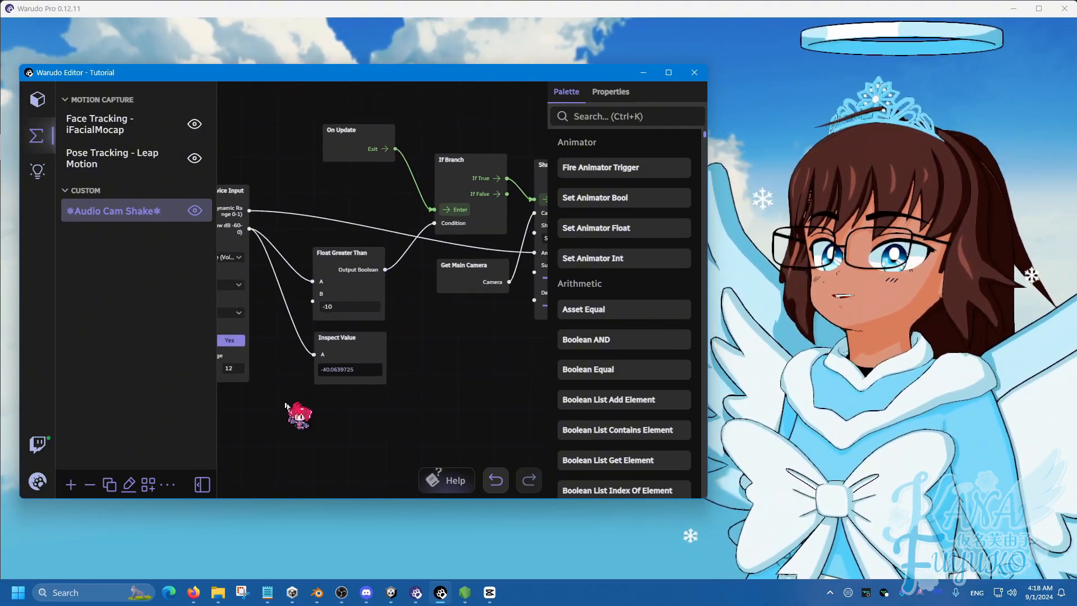
drag(285, 404, 322, 404)
scroll(425, 406, down, 2)
drag(405, 410, 383, 412)
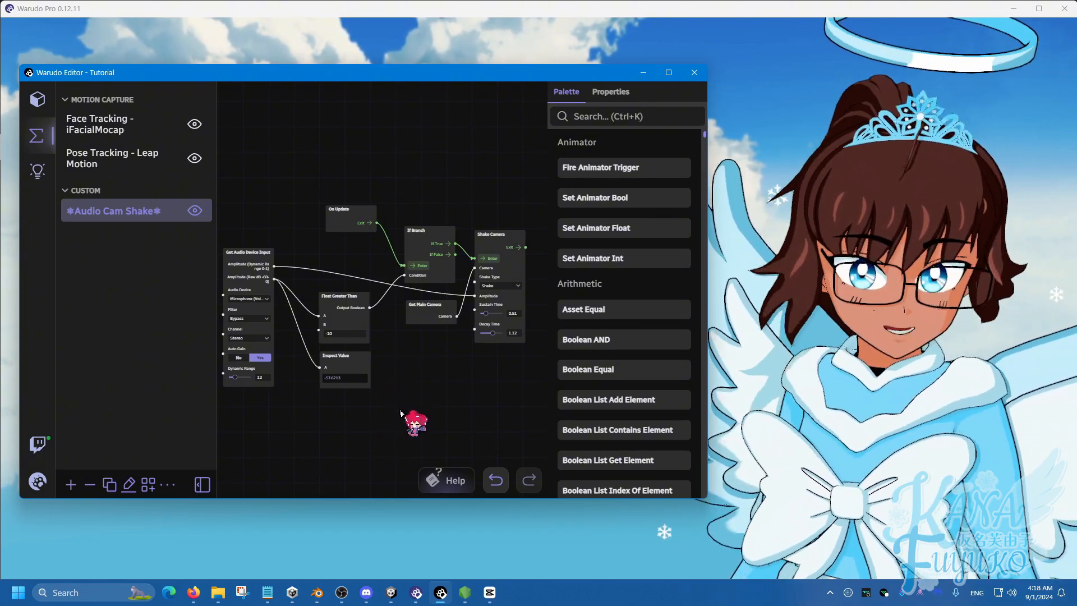
mouse_move(401, 413)
mouse_down()
mouse_move(428, 405)
mouse_move(414, 407)
mouse_up()
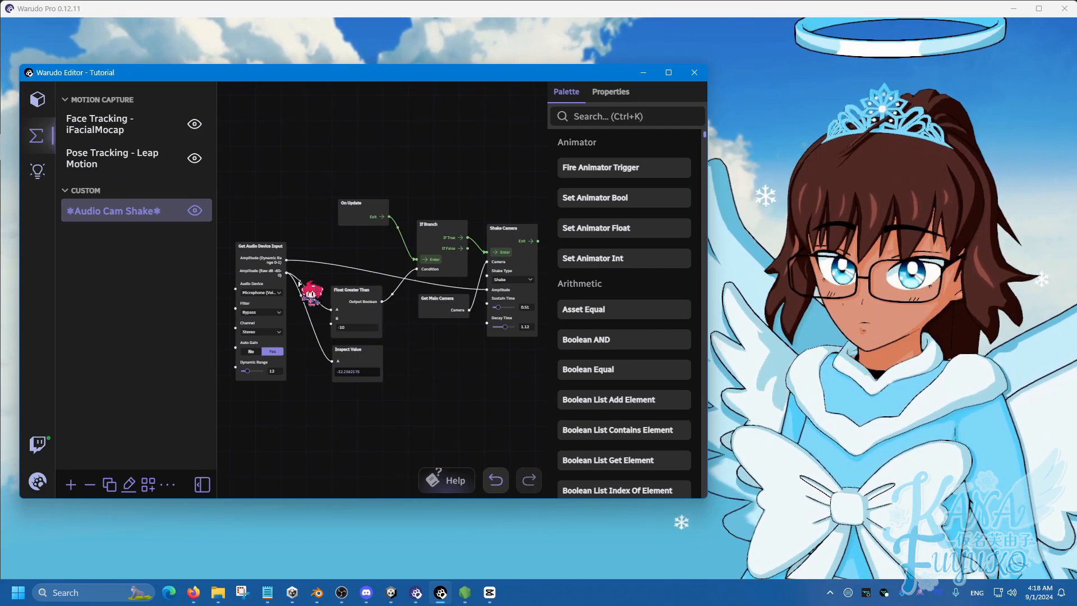
- Disable the Audio Cam Shake blueprint and add a new blueprint named Cam Shake Toggle
click(194, 212)
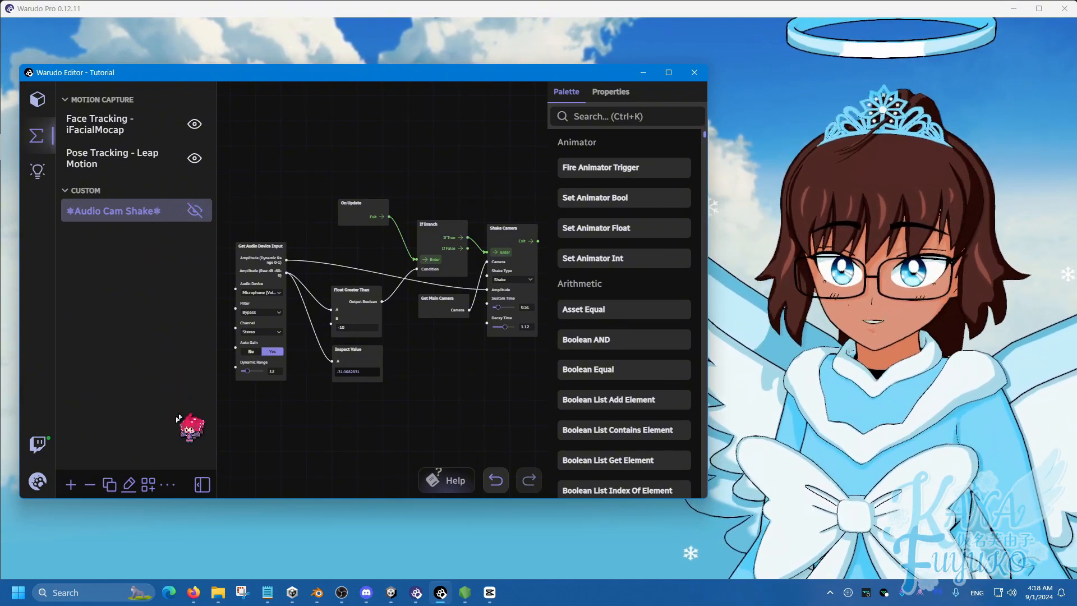
click(70, 484)
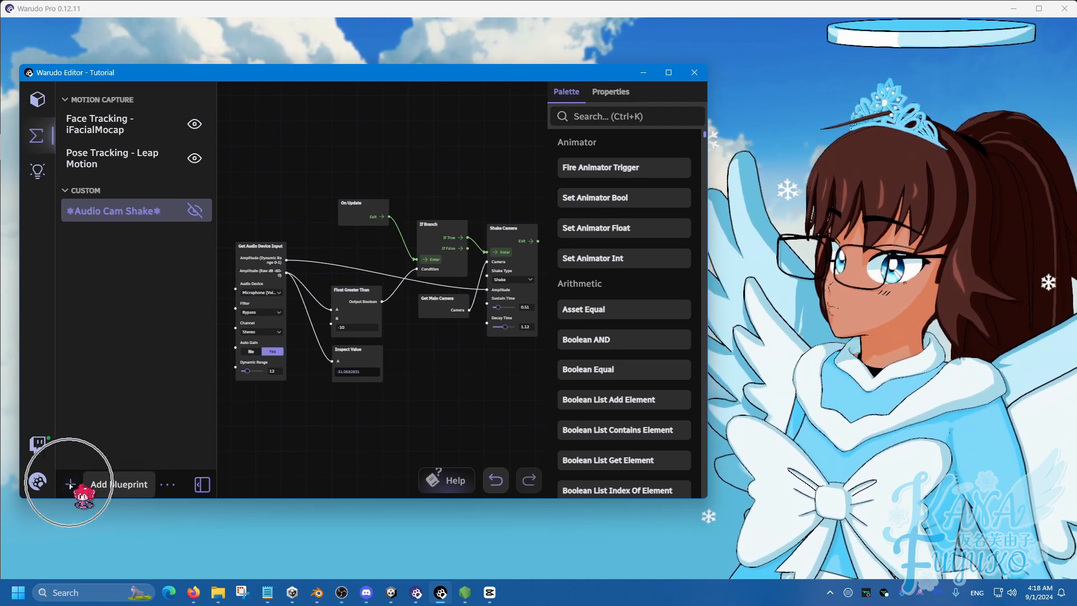
click(129, 483)
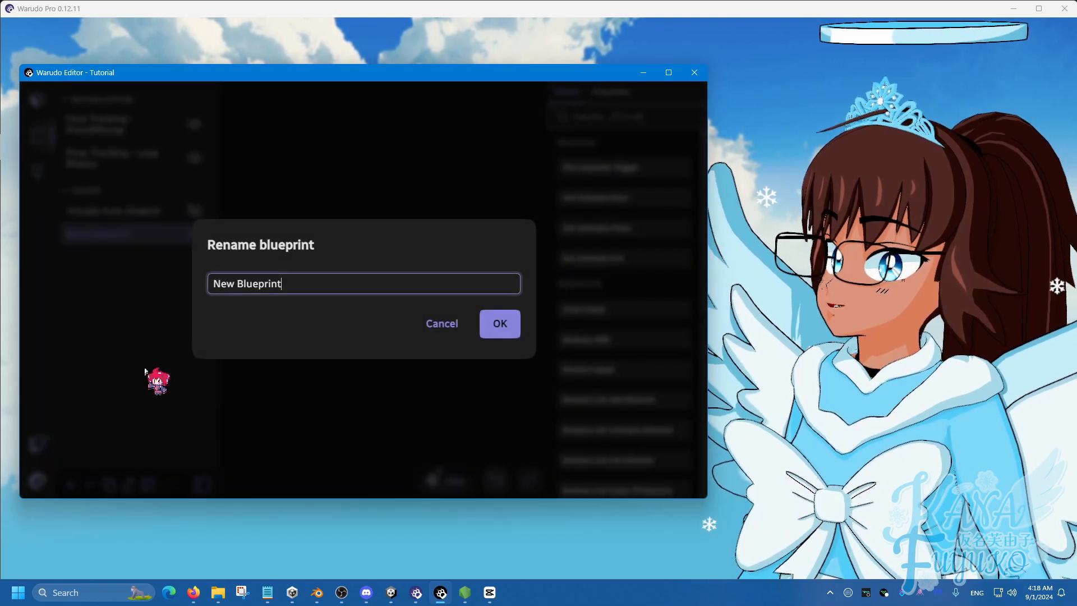
key(ctrl+a)
text(Cam)
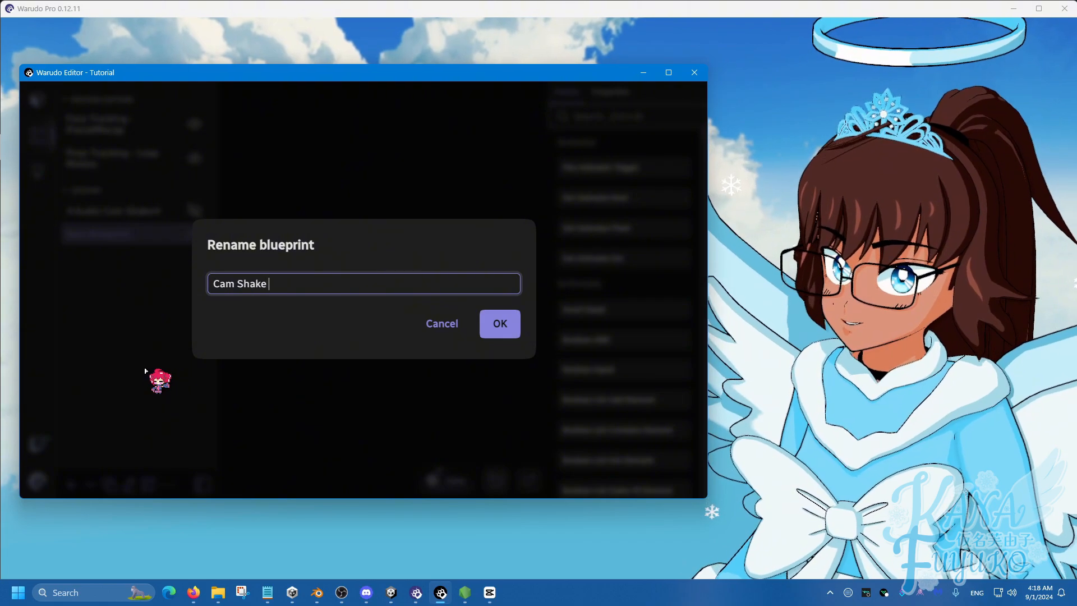
key(Return)
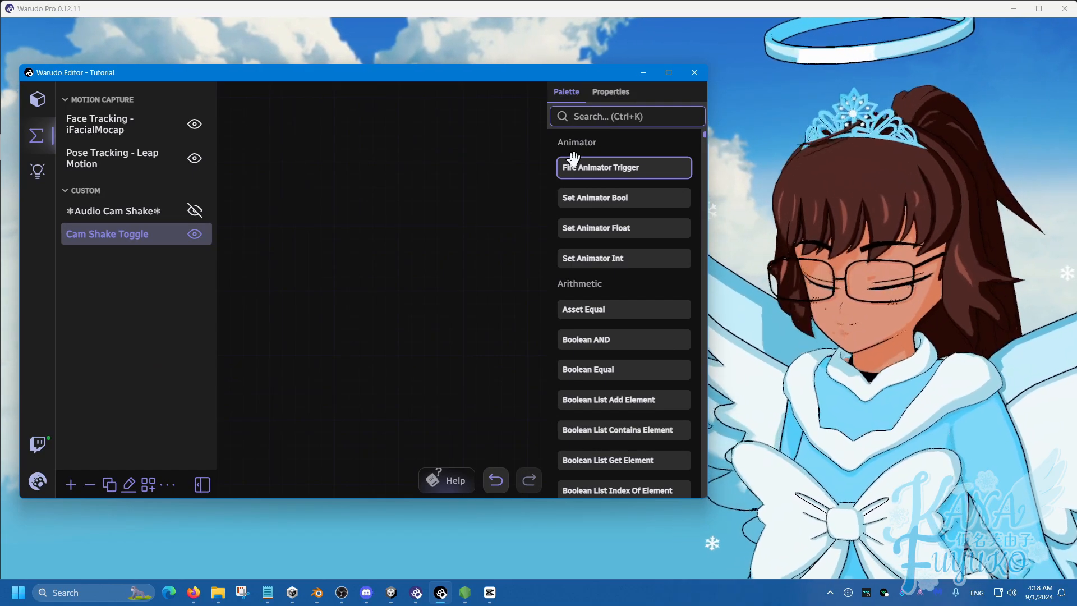
- Find the stream deck nodes and add an On Stream Deck Trigger node to the Cam Shake Toggle blueprint
text(stream)
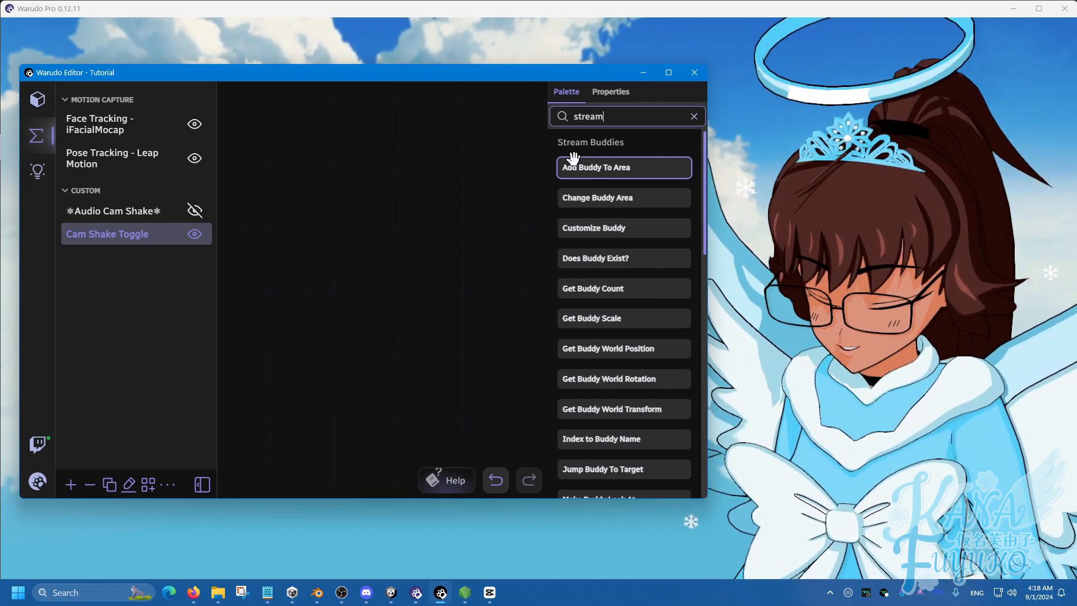
text( deck)
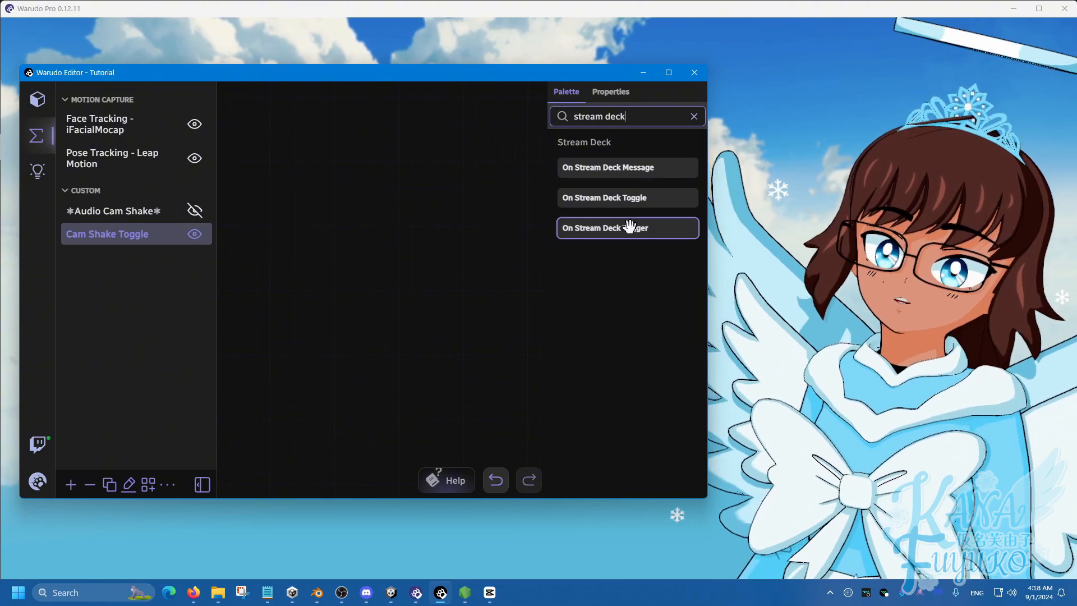
drag(600, 228, 267, 147)
- Search the node palette for keystroke nodes and add an On Keystroke Pressed node below the On Stream Deck Trigger node
click(639, 118)
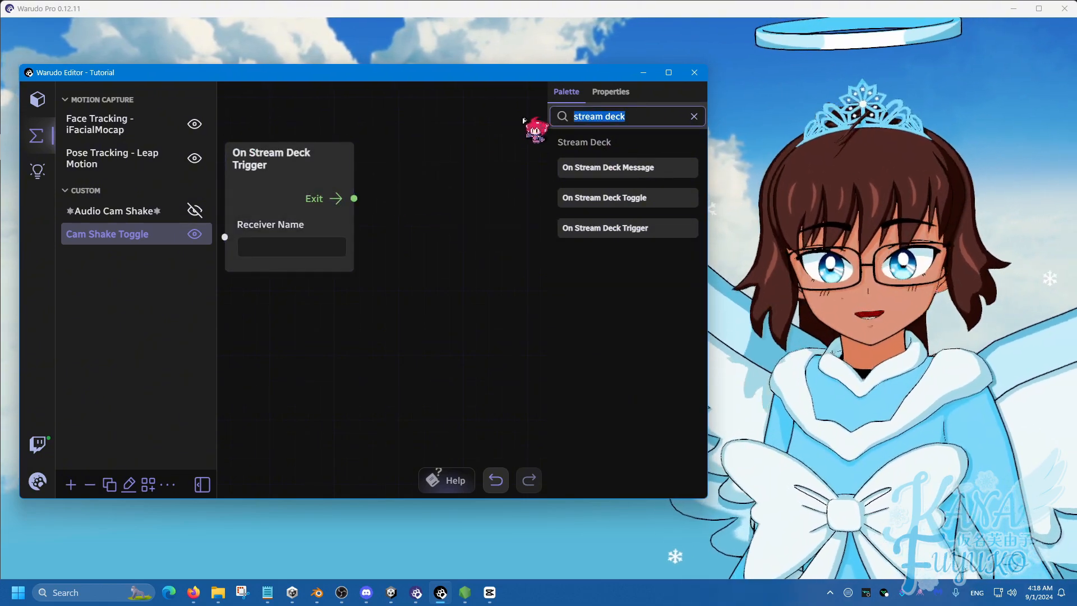
text(keyboa)
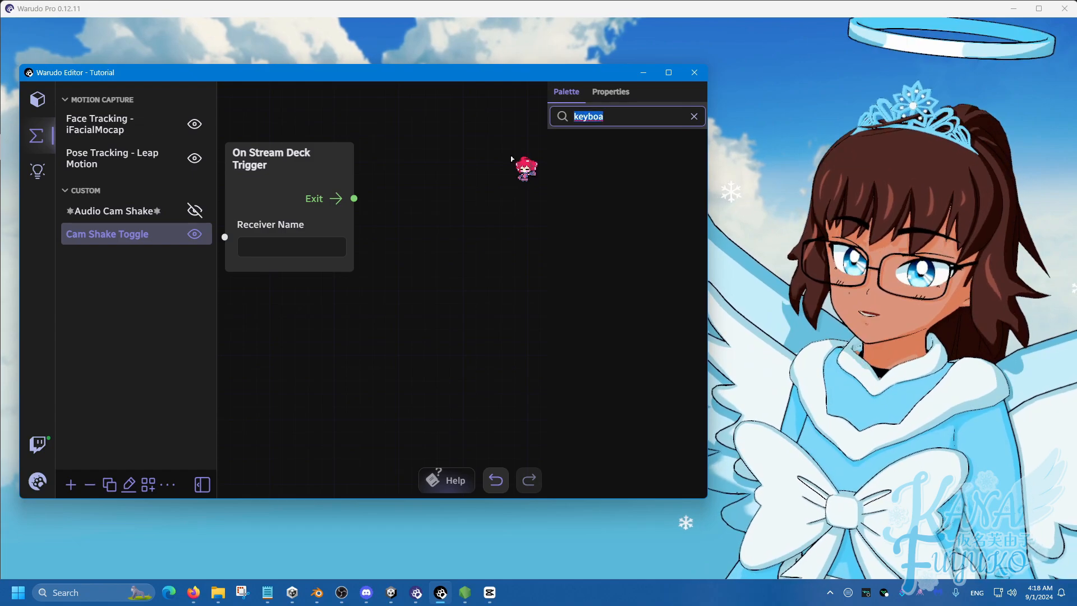
key(BackSpace)
text(keystr)
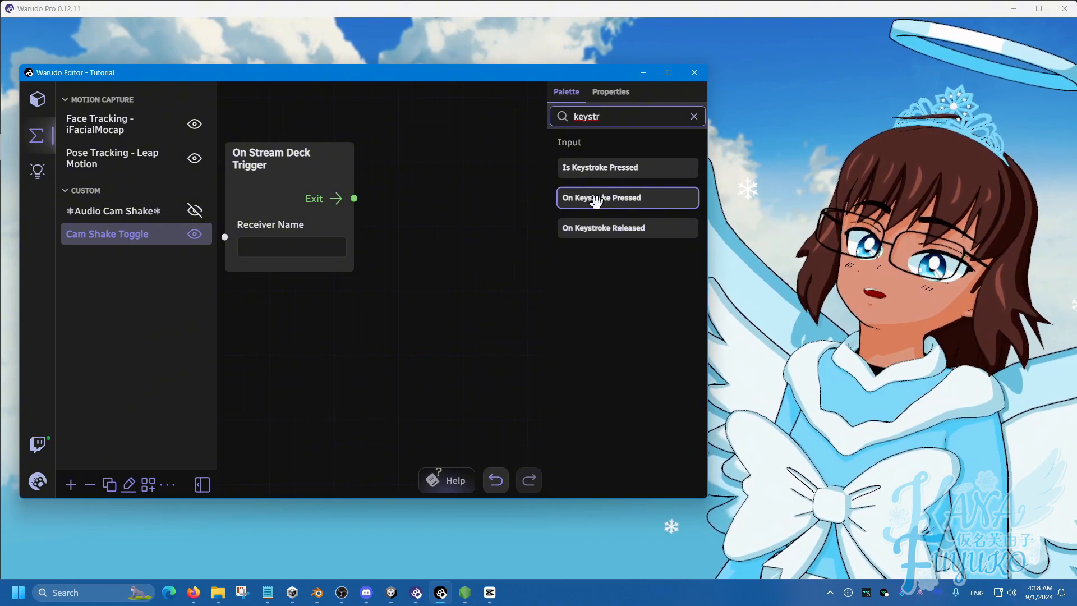
drag(595, 201, 236, 306)
scroll(424, 316, down, 3)
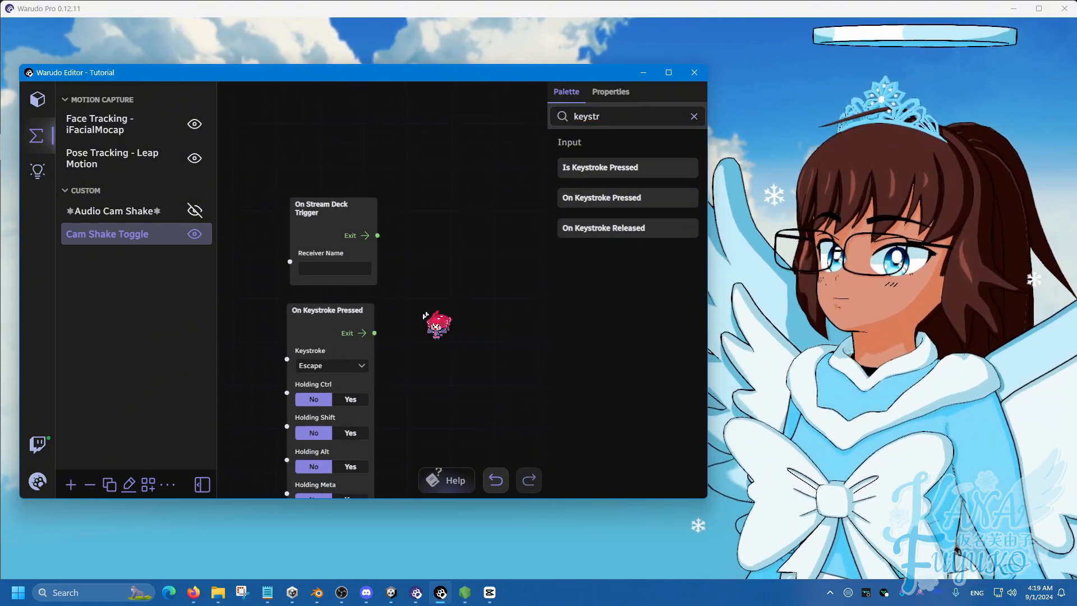
click(344, 311)
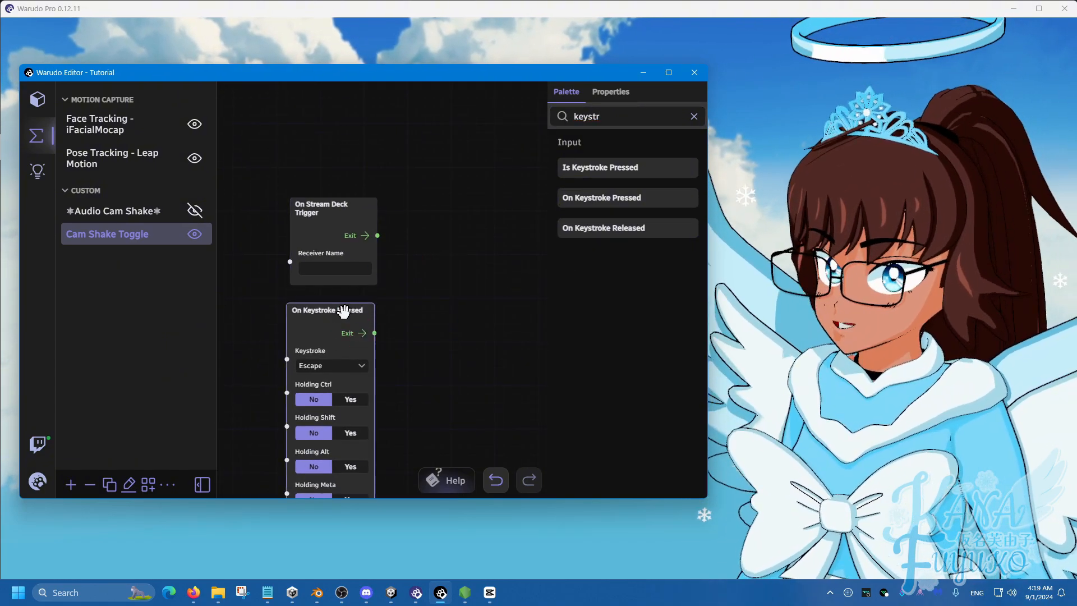
drag(430, 302, 364, 284)
scroll(378, 290, down, 1)
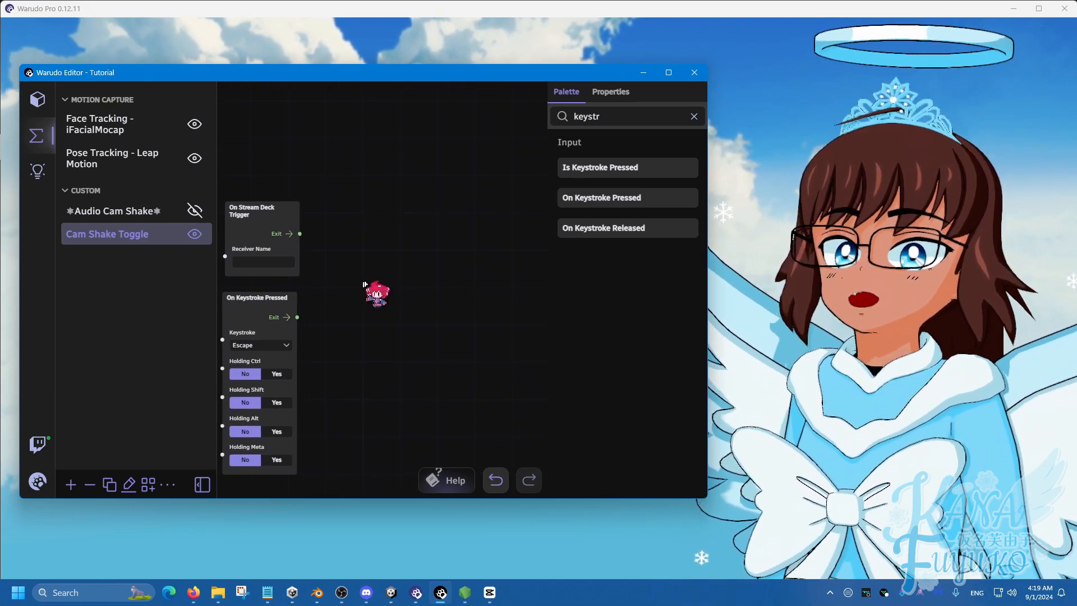
- Find the blueprint nodes and add a Toggle Blueprint Enabled node beside the two trigger nodes
double_click(604, 116)
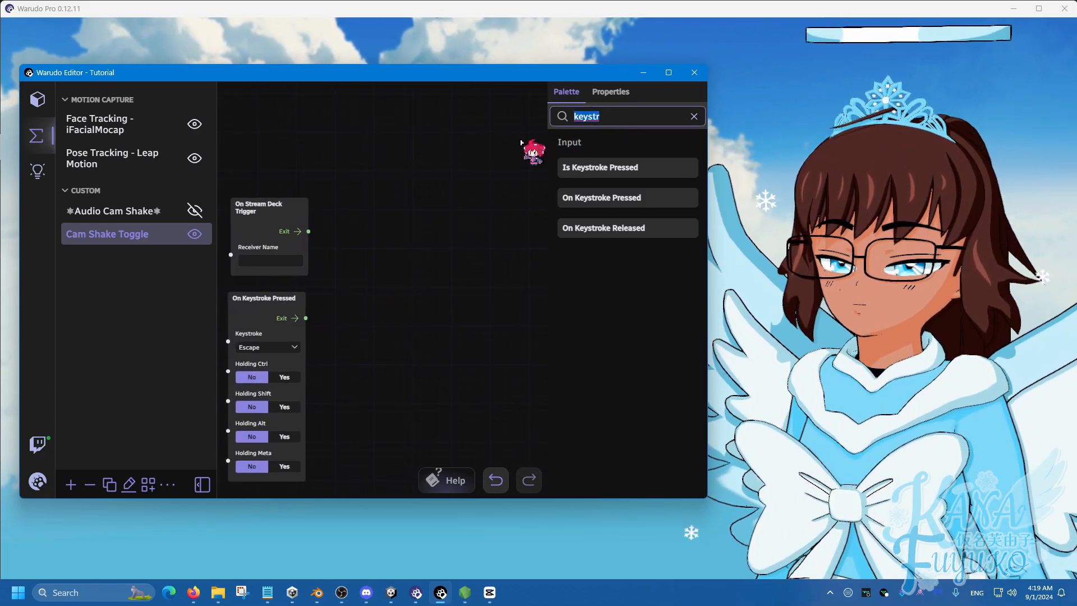
text(bluepr)
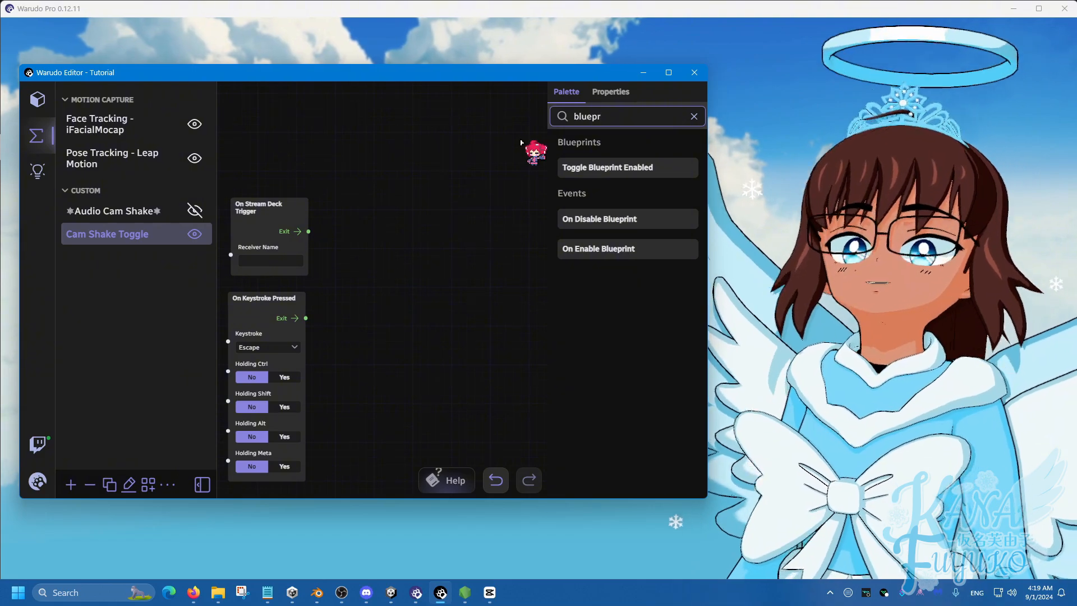
drag(621, 168, 362, 275)
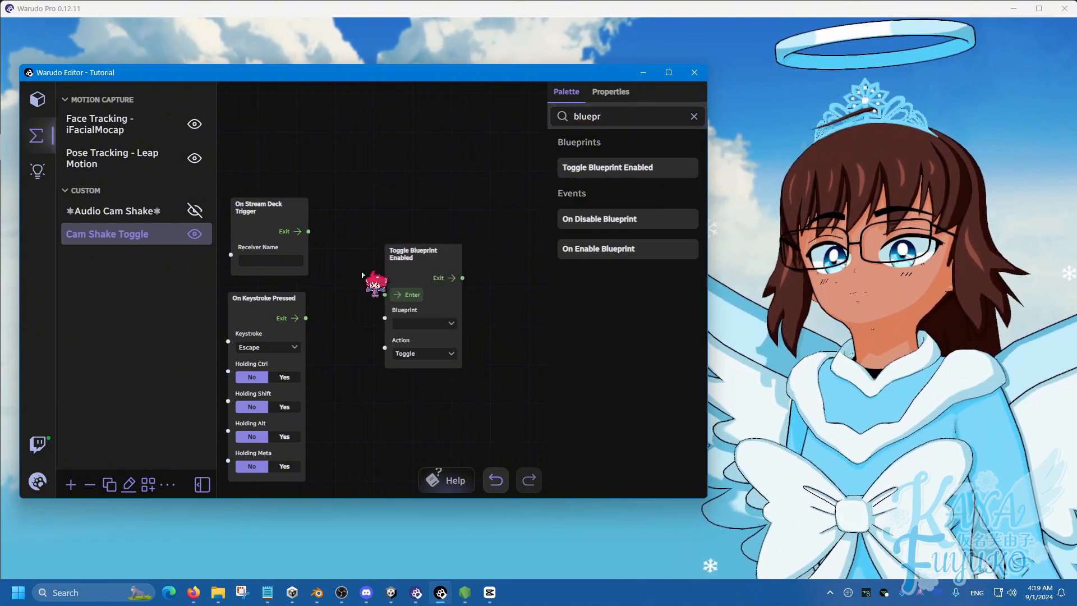
- Connect both trigger nodes' Exit outputs to Toggle Blueprint Enabled's Enter input and set its Blueprint to Audio Cam Shake
scroll(326, 283, up, 1)
drag(307, 222, 396, 295)
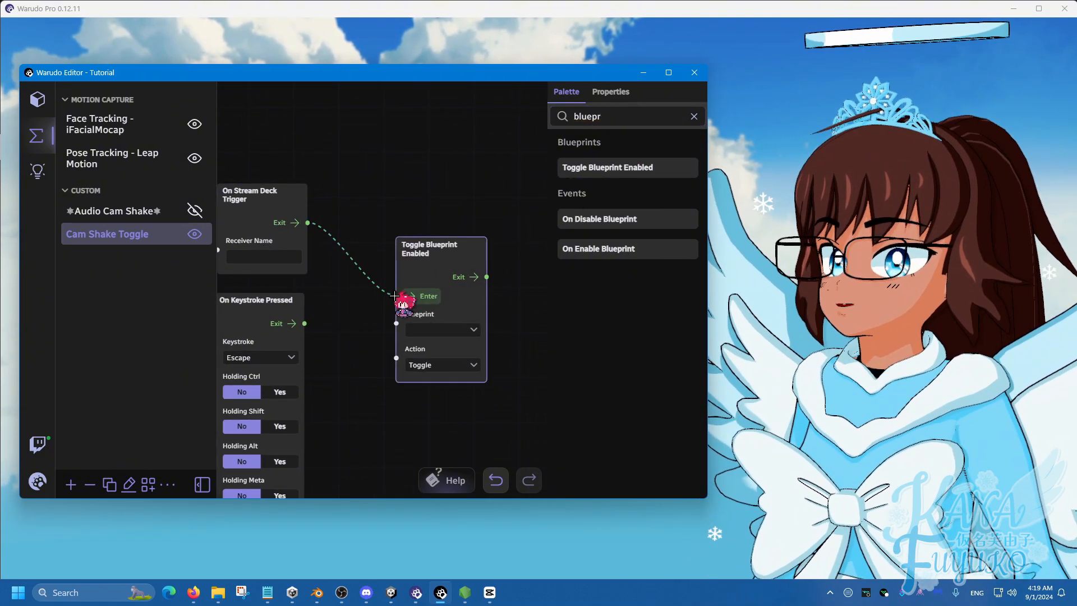
mouse_move(305, 324)
mouse_down()
mouse_move(397, 296)
mouse_move(320, 313)
mouse_up()
click(416, 325)
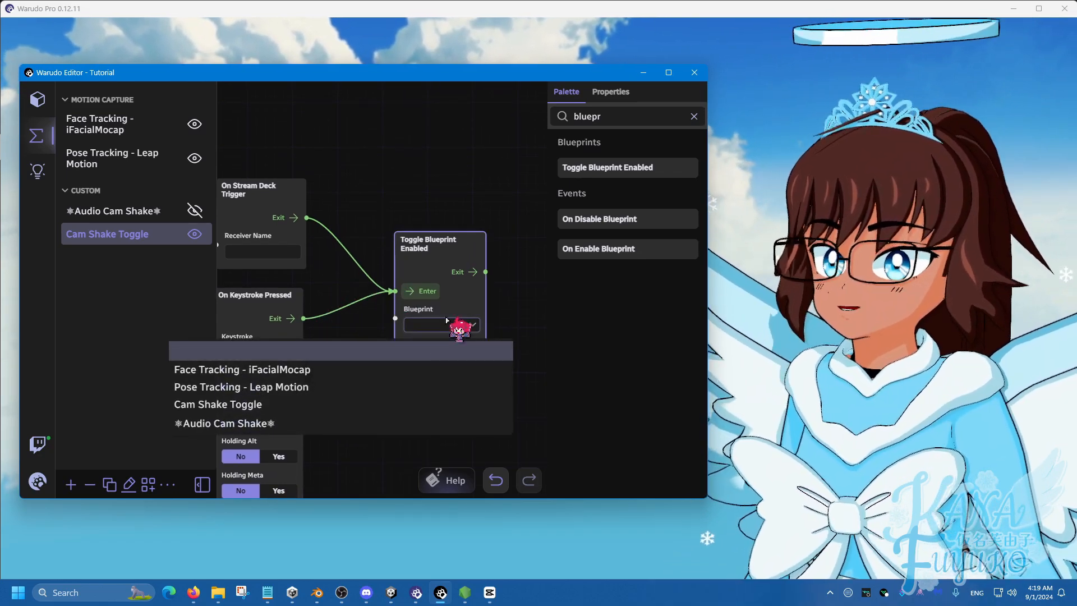
click(273, 424)
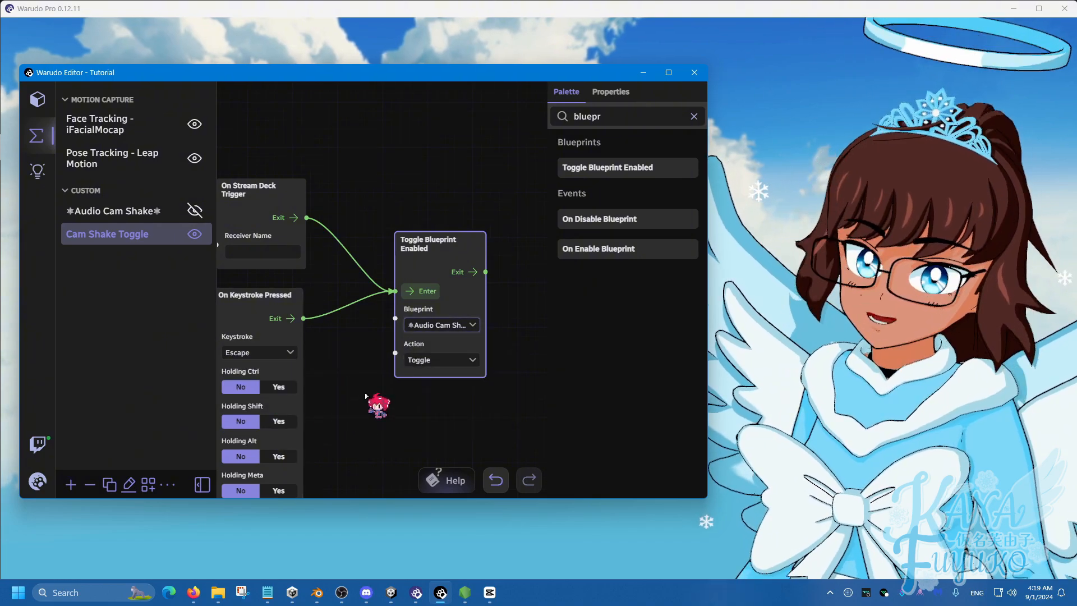
- Set the On Keystroke Pressed node's Keystroke to 1 and try the hotkey on the Audio Cam Shake blueprint
drag(372, 397, 414, 371)
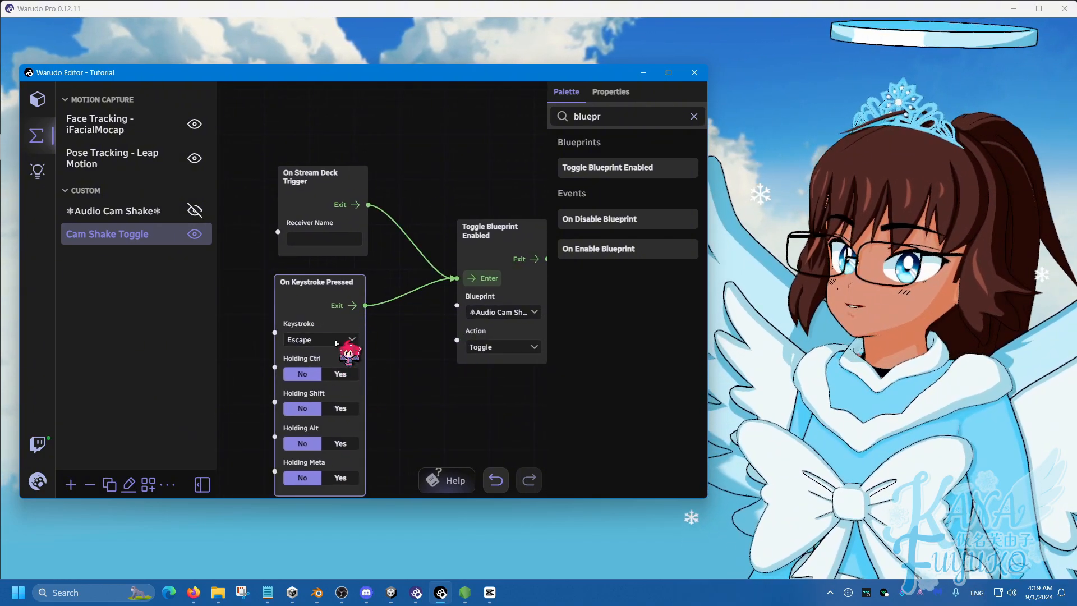
click(335, 339)
click(310, 110)
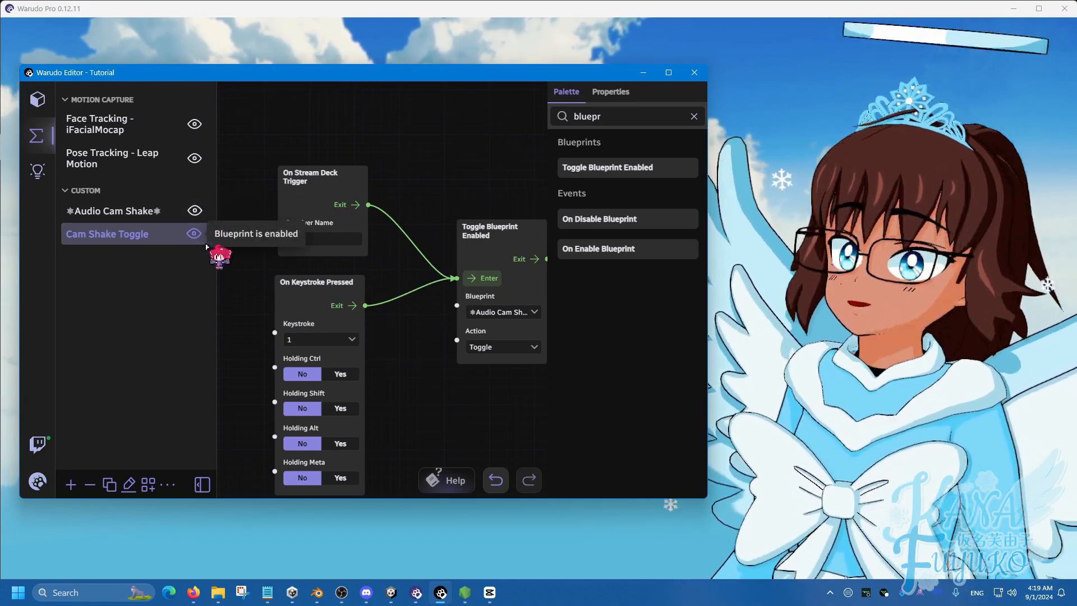
key(1)
- Set the On Stream Deck Trigger node's Receiver Name to Cam Shake Toggle
click(303, 240)
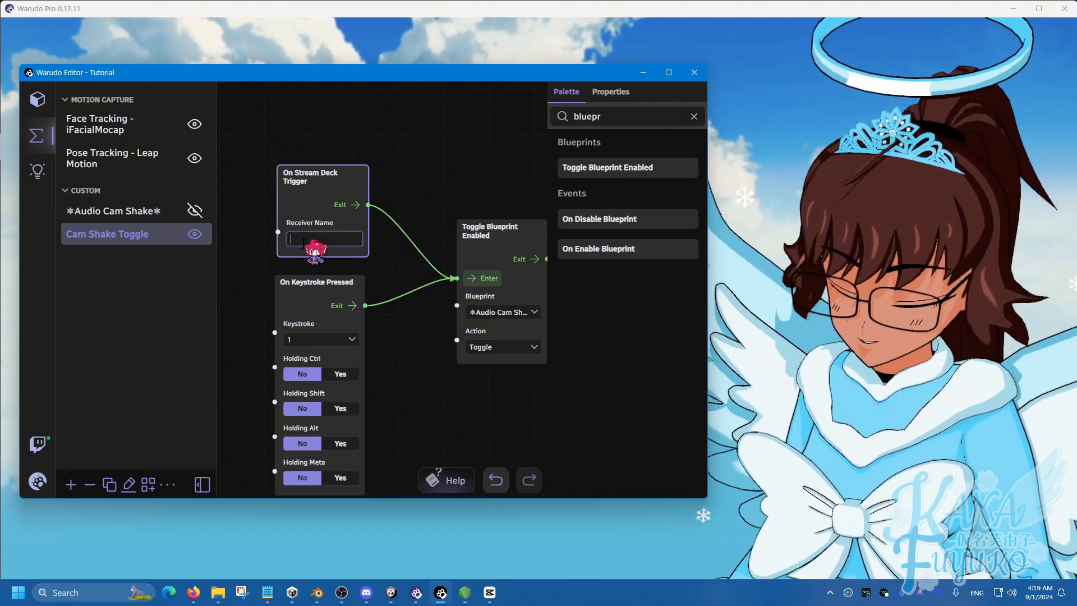
text(Cam Shake Toggle)
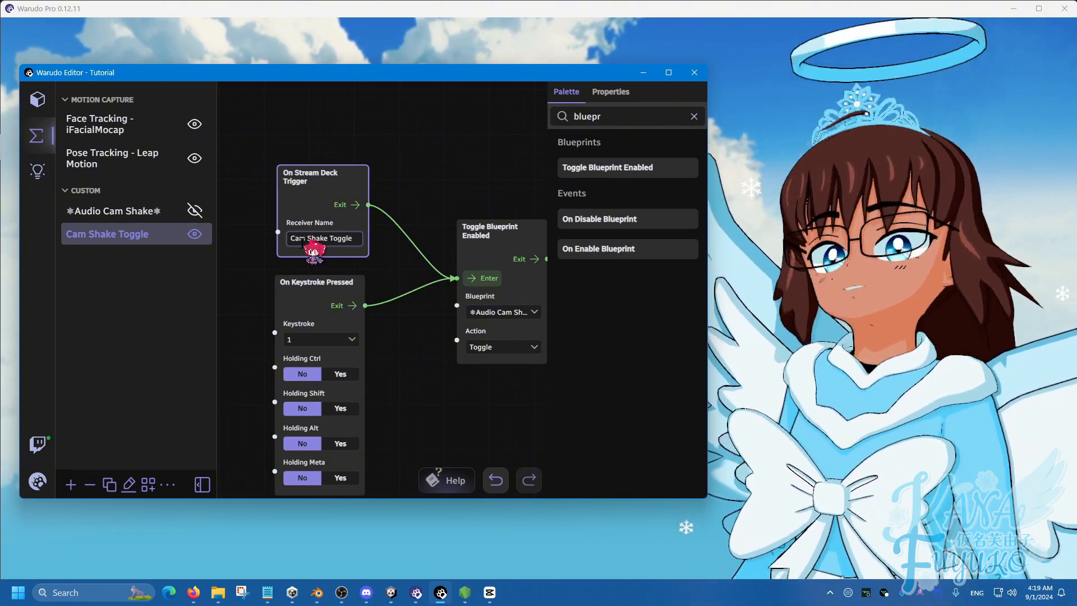
drag(387, 311, 388, 312)
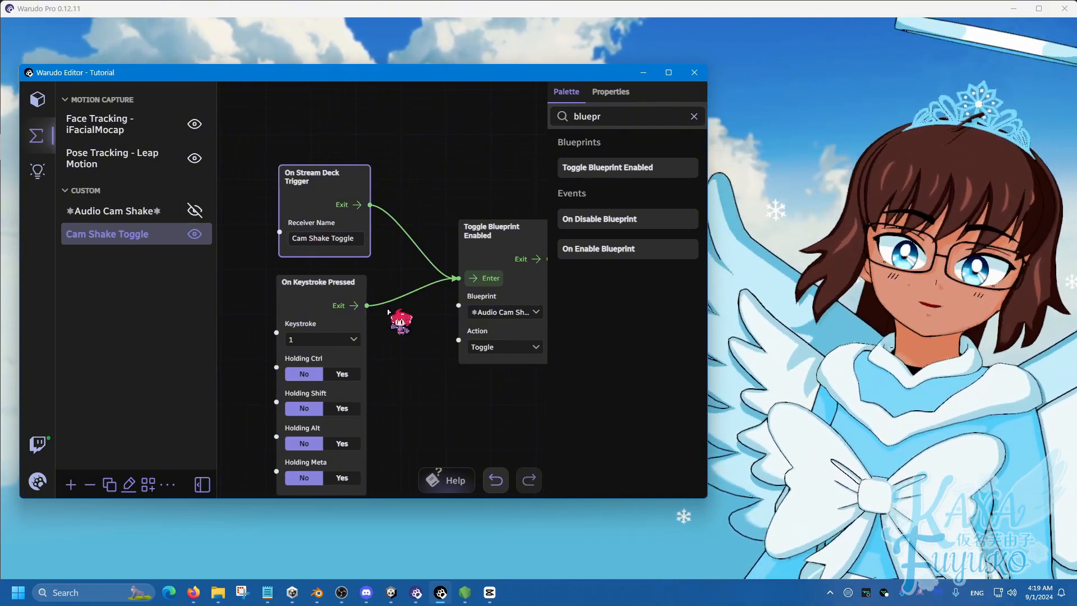
- Test switching the Audio Cam Shake blueprint on and off, including with the 1 hotkey
scroll(393, 328, down, 4)
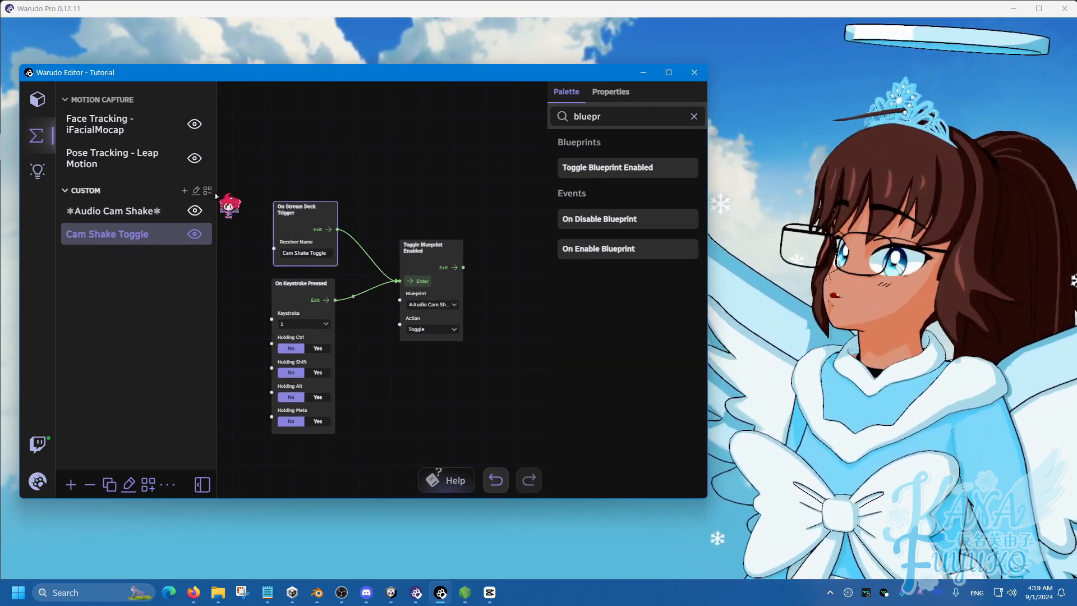
click(195, 212)
click(200, 217)
key(1)
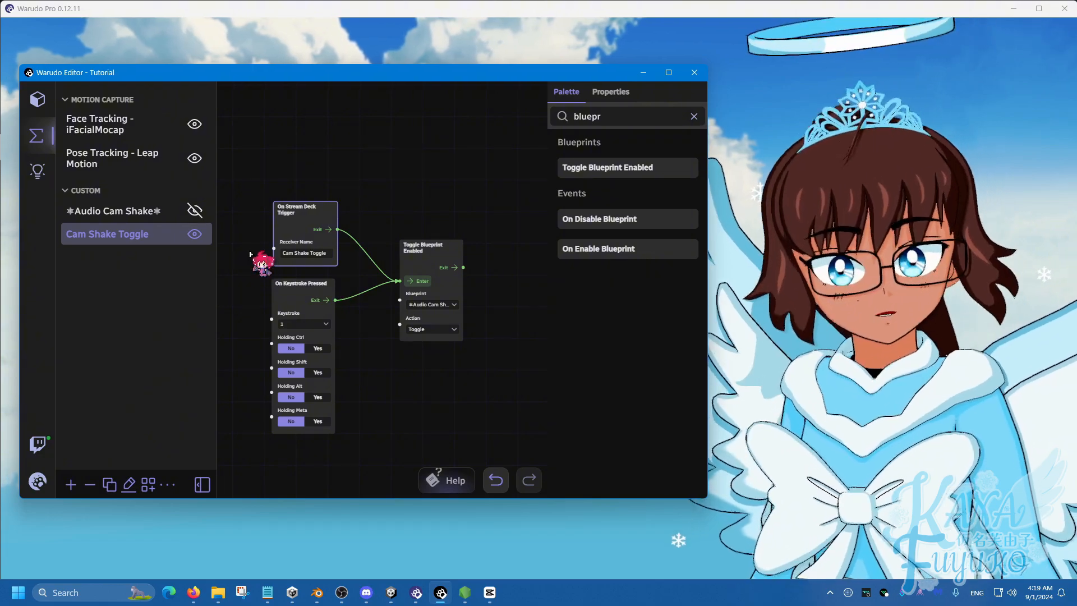